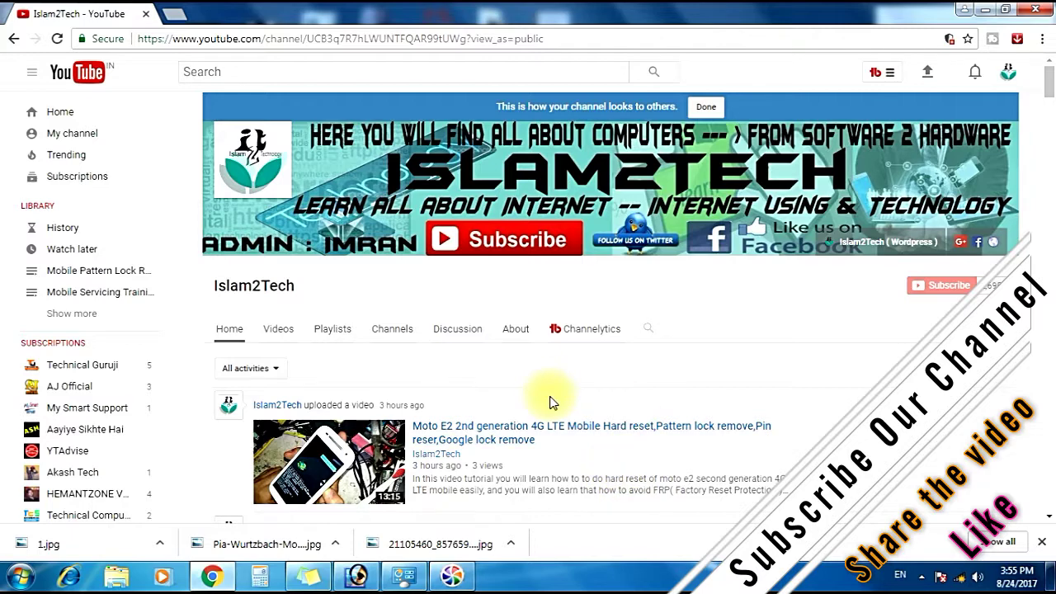
Switch to Adobe Photoshop from the taskbar.
scroll(537, 433, "down", 2)
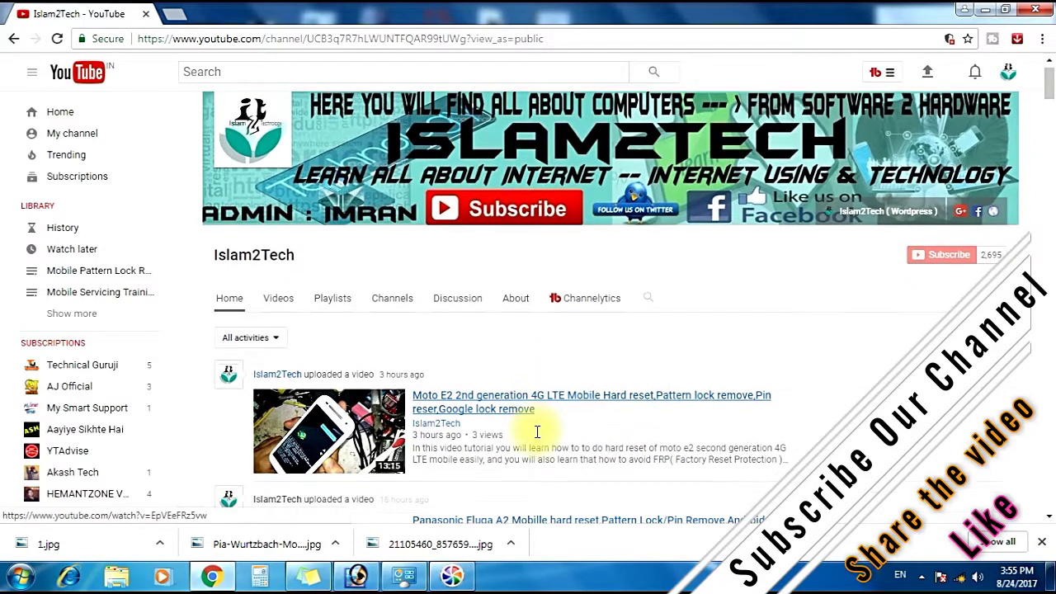
scroll(537, 431, "down", 3)
scroll(537, 417, "up", 5)
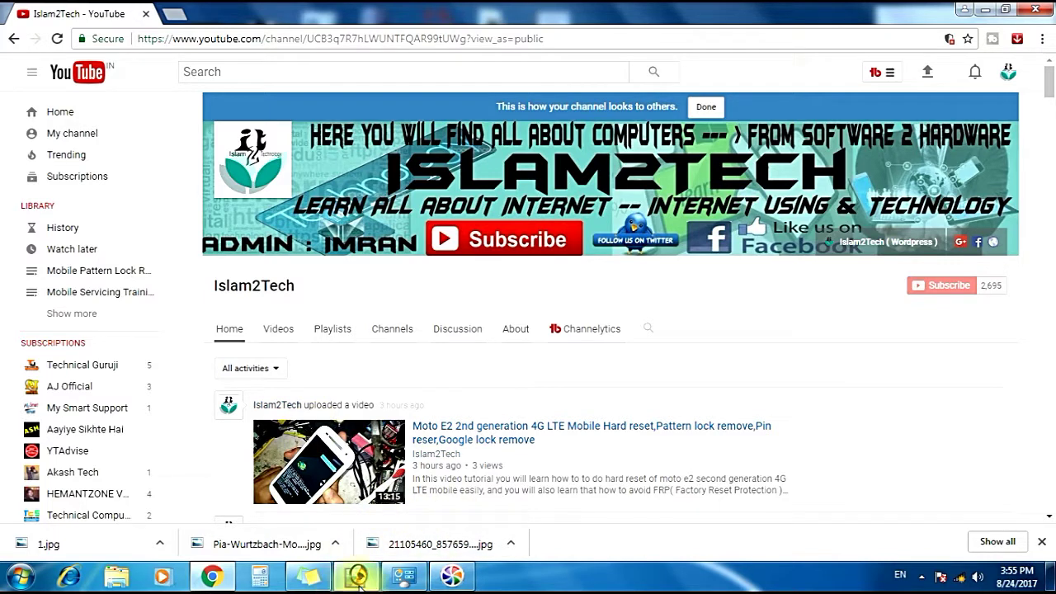
mouse_move(359, 583)
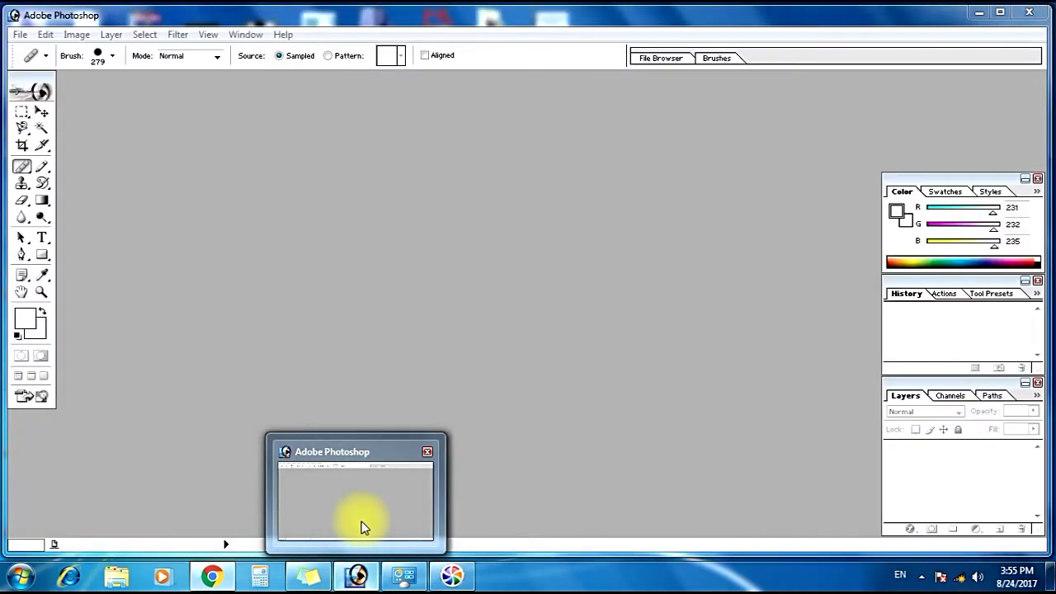
left_click(361, 523)
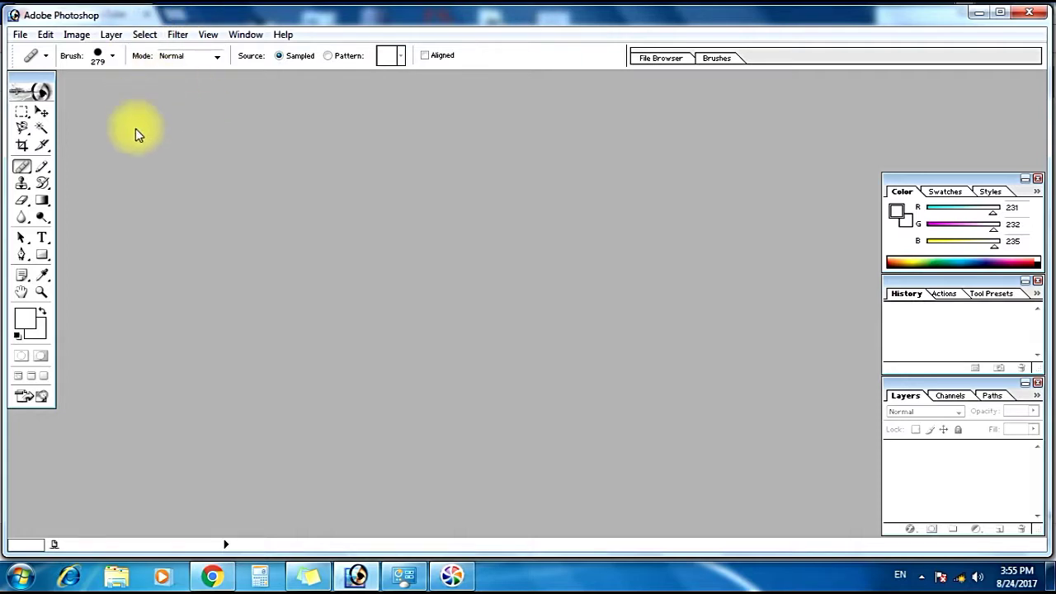
Open the woman's portrait JPEG from the Pictures library.
double_click(172, 157)
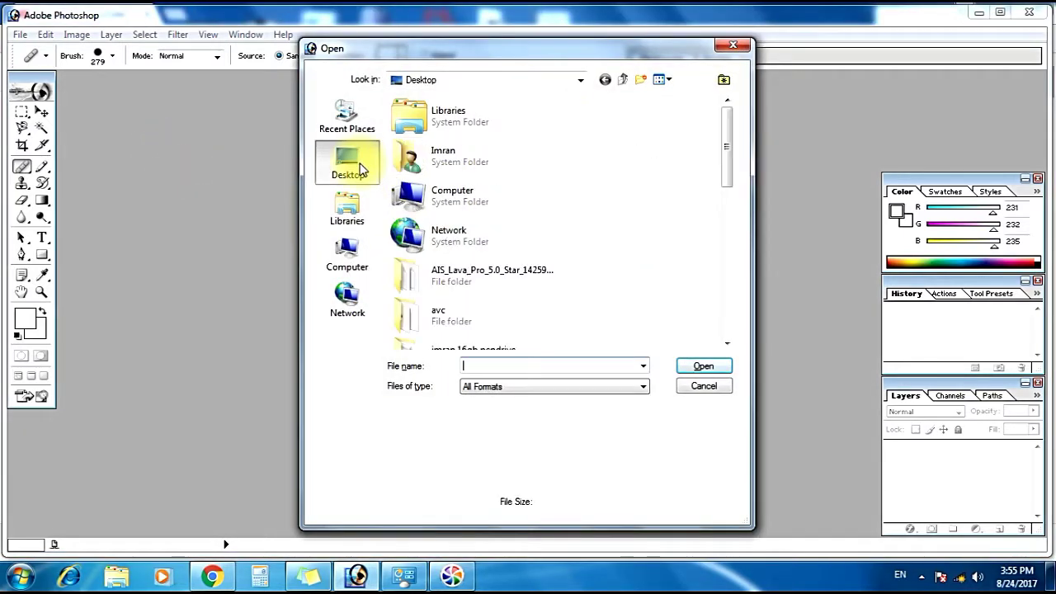
left_click(354, 221)
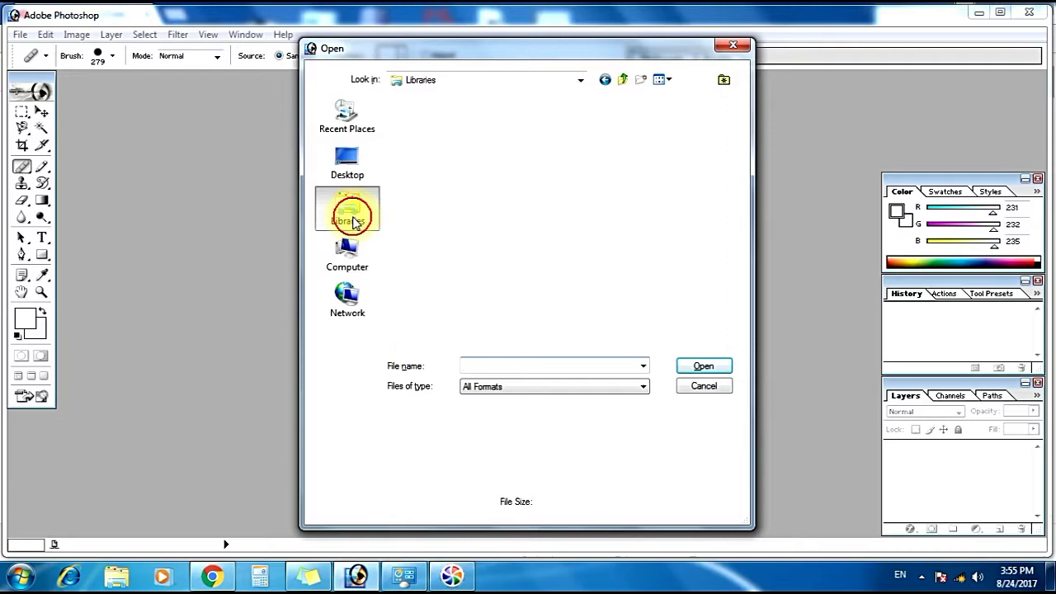
double_click(474, 163)
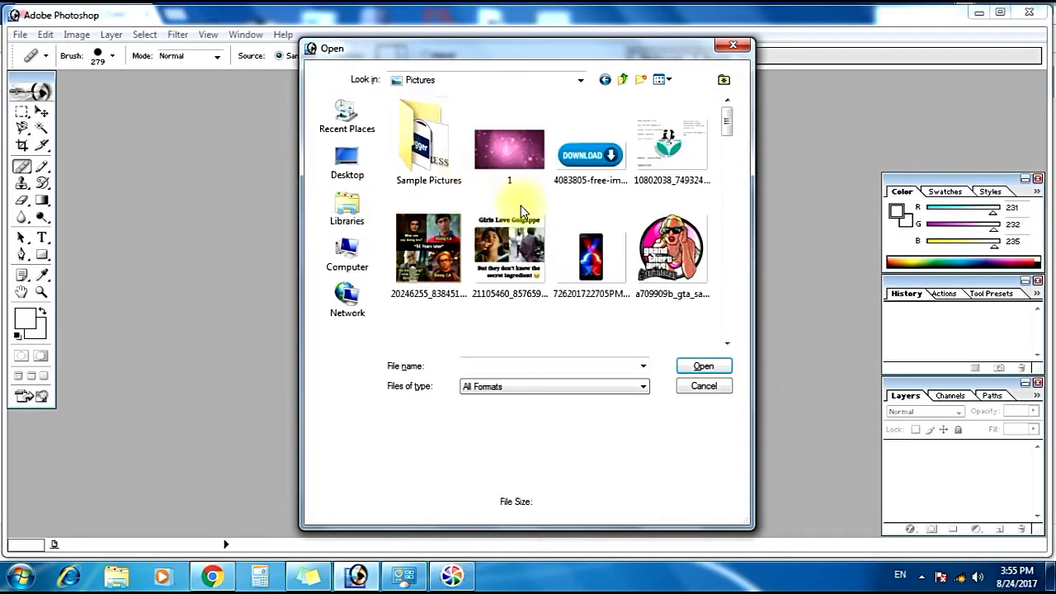
left_click(510, 265)
scroll(476, 271, "down", 1)
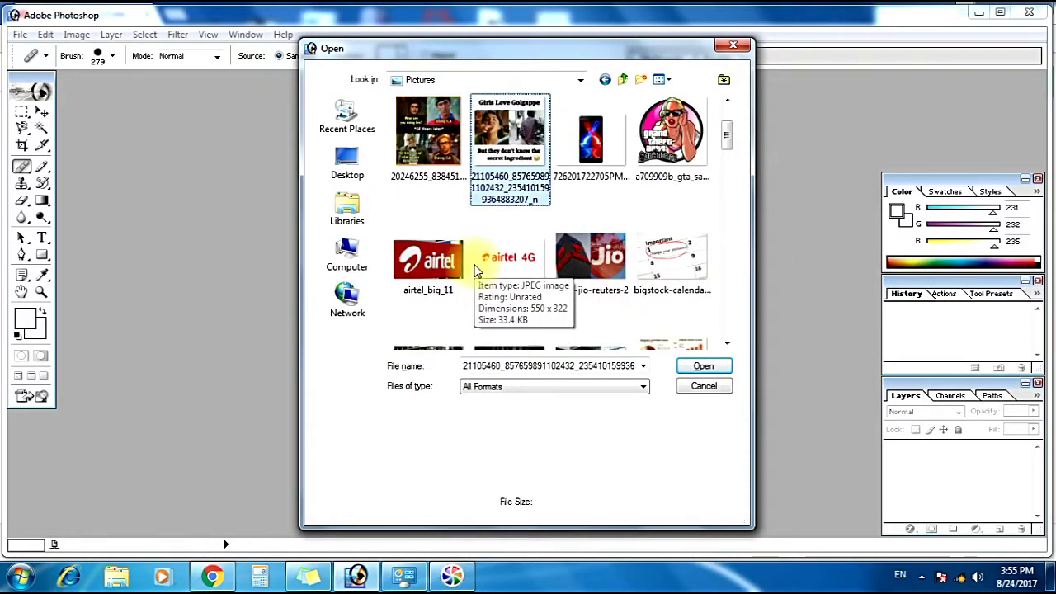
scroll(476, 270, "down", 2)
scroll(476, 270, "down", 5)
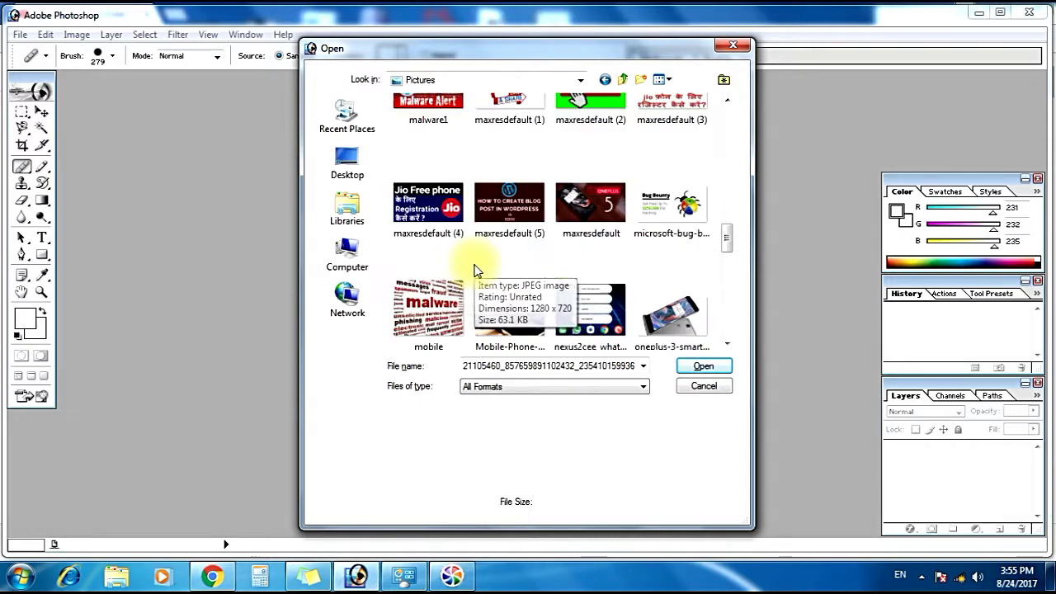
scroll(476, 271, "down", 4)
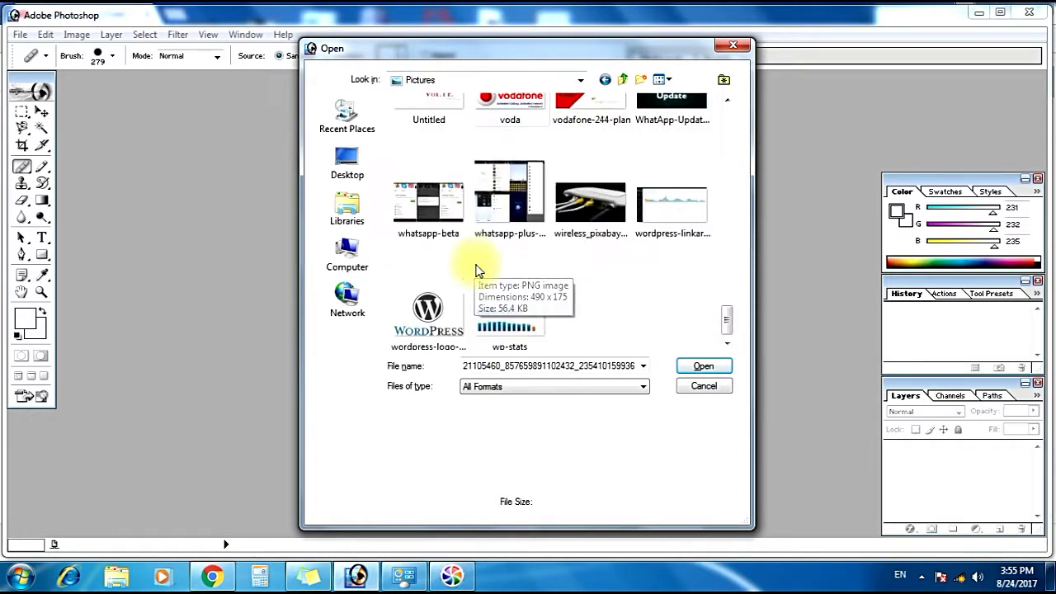
scroll(476, 271, "up", 1)
scroll(476, 270, "up", 1)
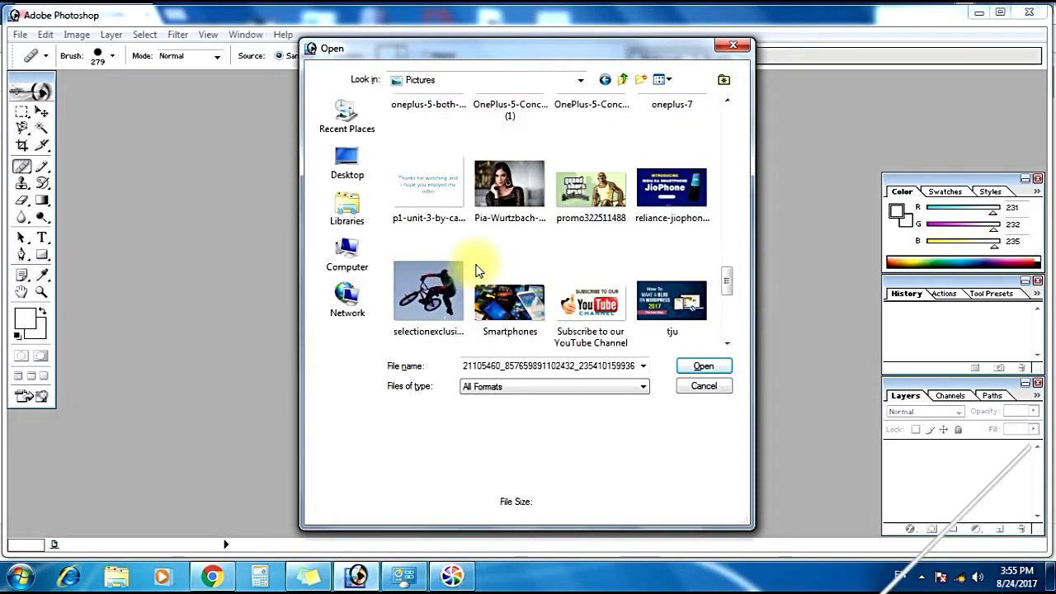
double_click(510, 205)
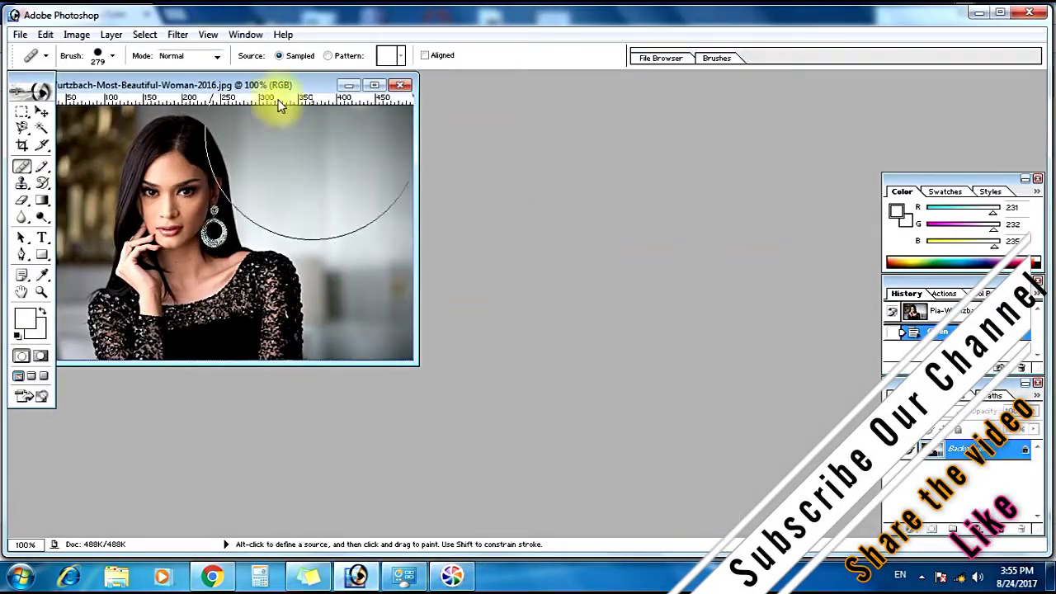
Open the pink bokeh background 1.jpg as a second document.
left_click_drag(278, 79, 577, 75)
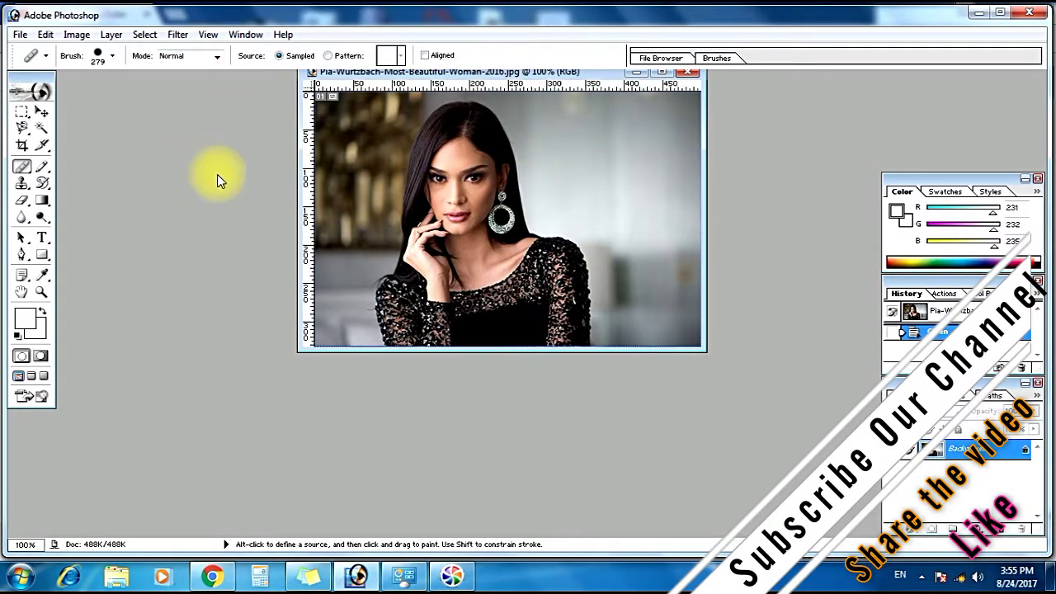
double_click(217, 174)
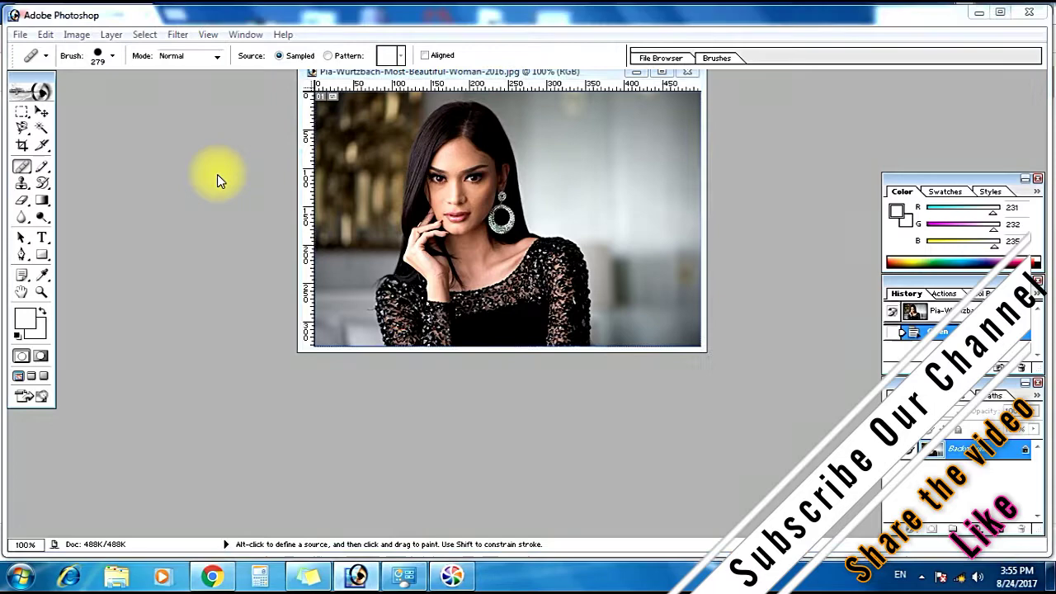
double_click(436, 152)
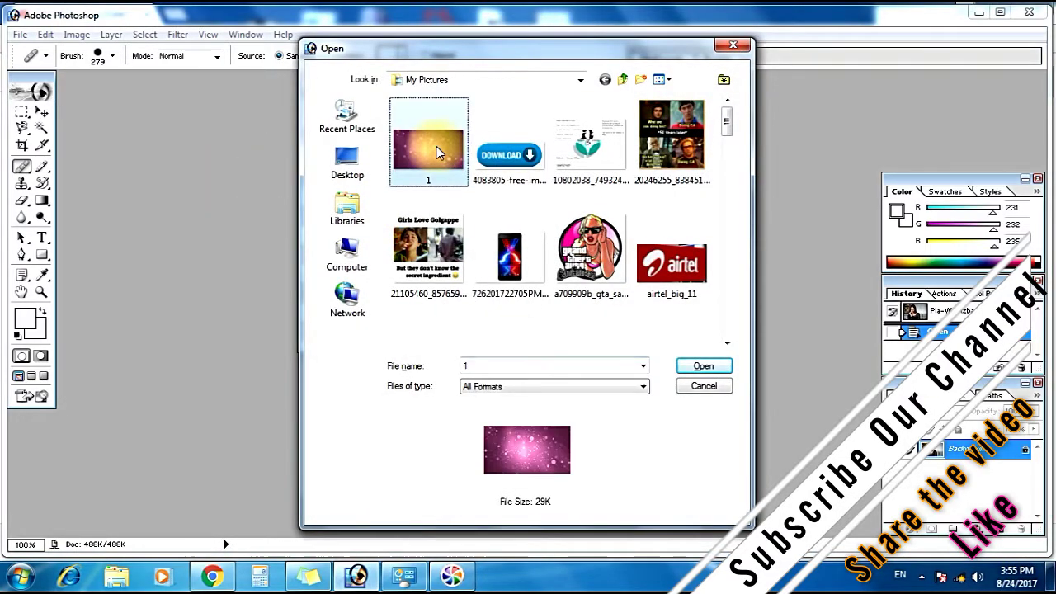
With the Move tool, shift the portrait window down-left and bring 1.jpg back in front.
left_click(41, 111)
left_click_drag(201, 90, 398, 115)
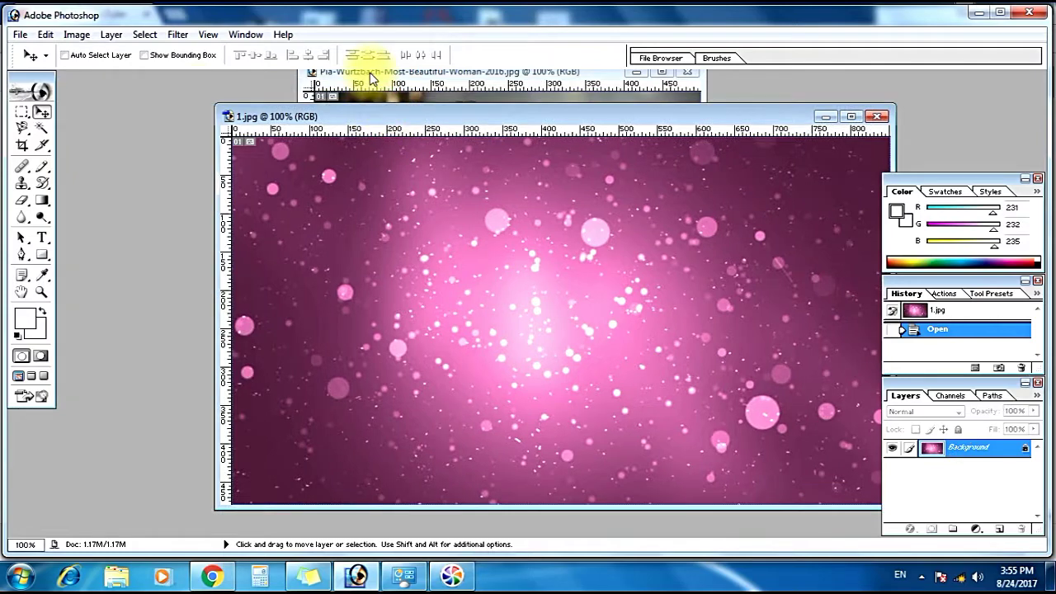
left_click(370, 72)
left_click_drag(399, 73, 286, 144)
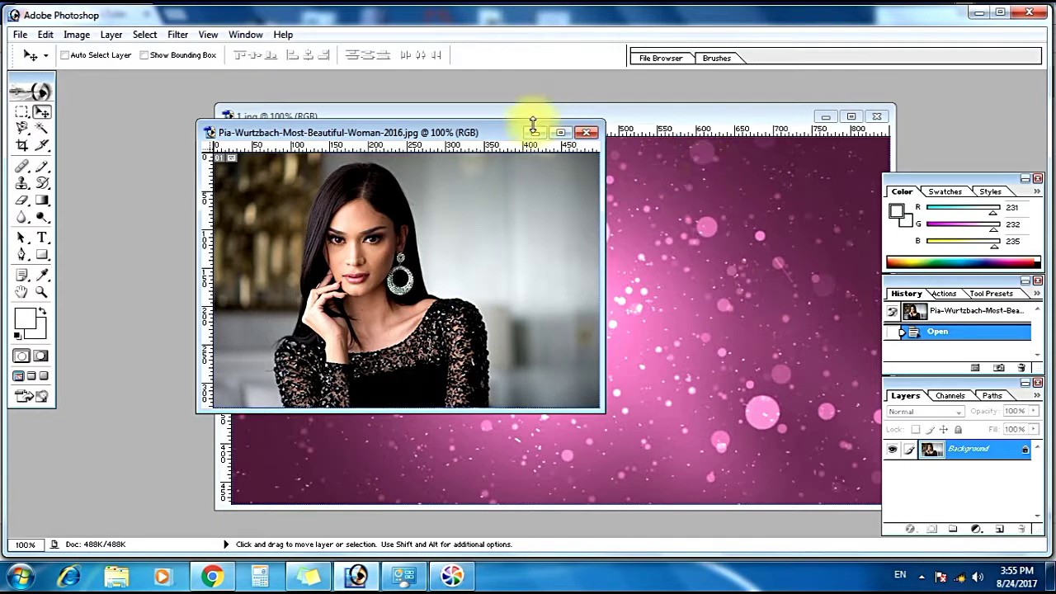
left_click_drag(502, 134, 424, 134)
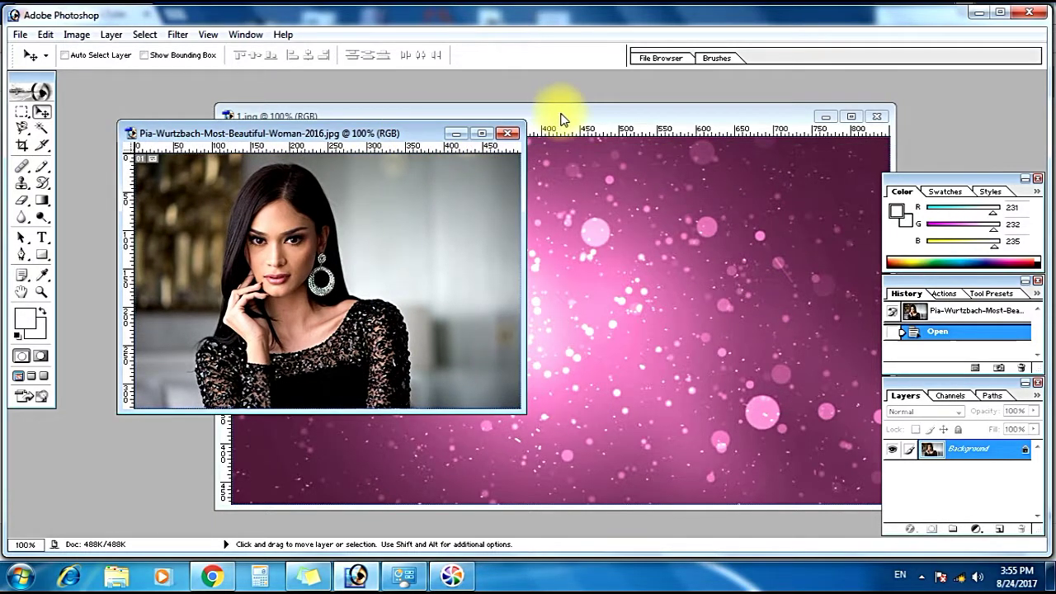
left_click(561, 114)
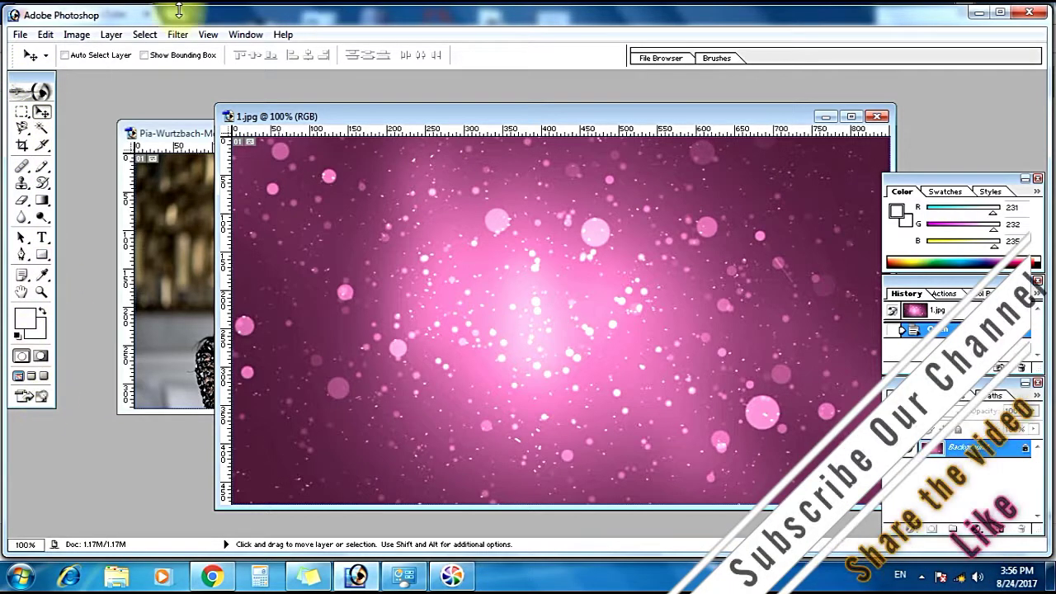
Restore the Tools panel from the Window menu.
left_click(246, 35)
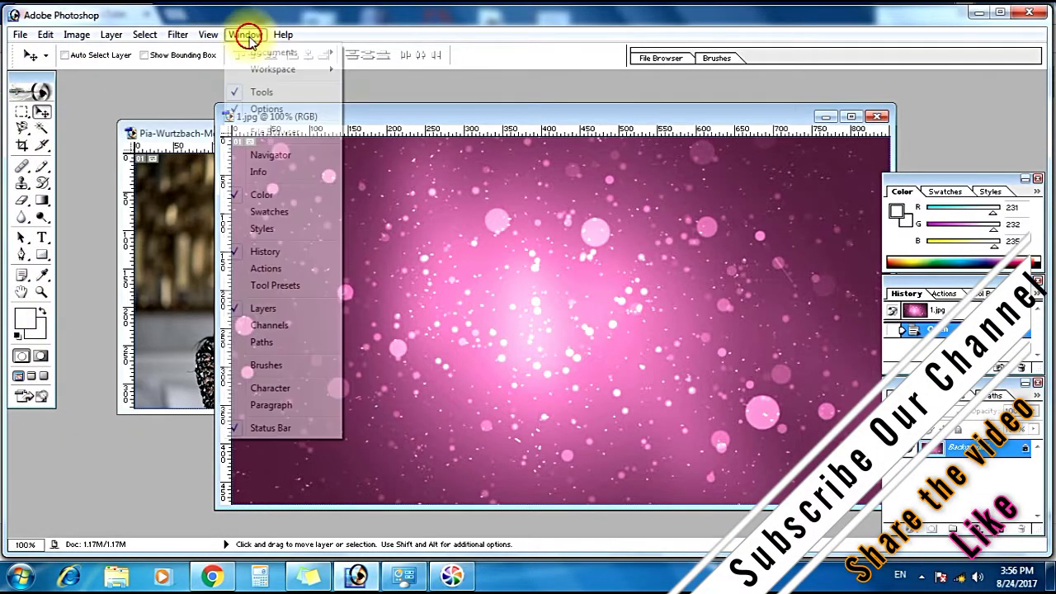
left_click(264, 94)
left_click(246, 35)
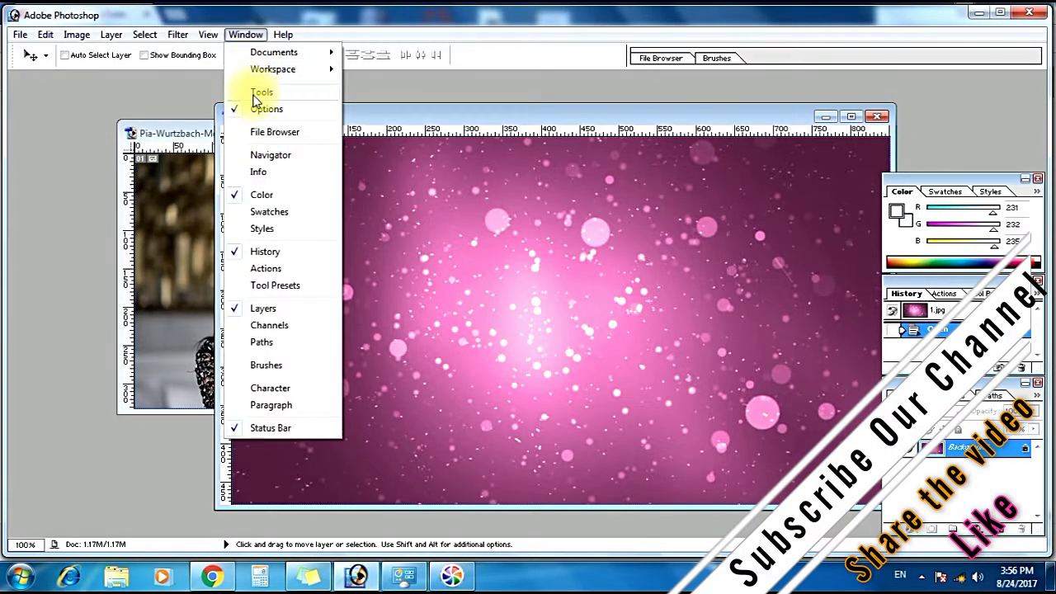
left_click(246, 35)
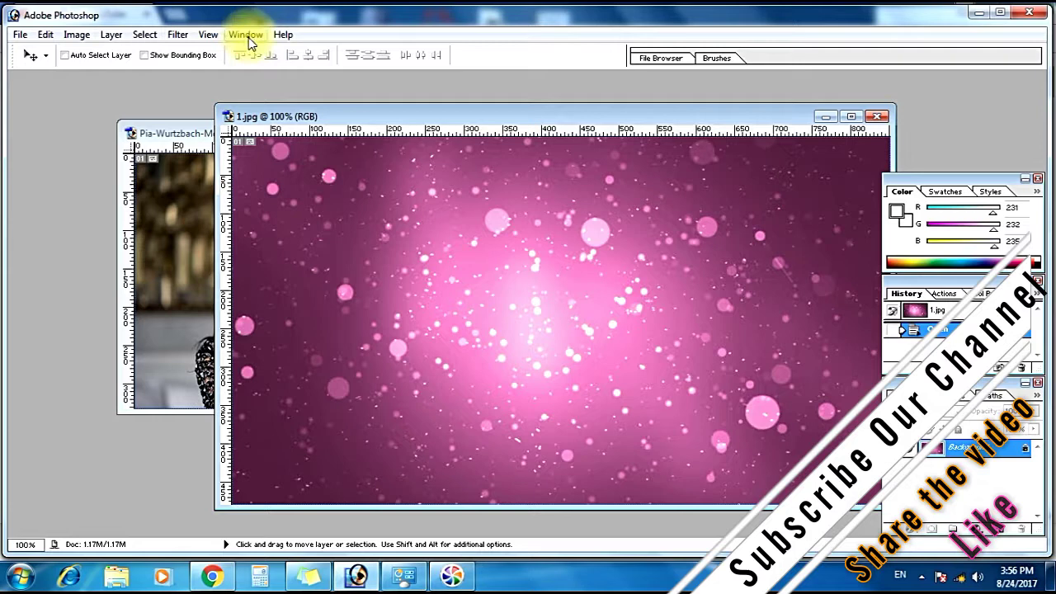
left_click(245, 35)
left_click(261, 95)
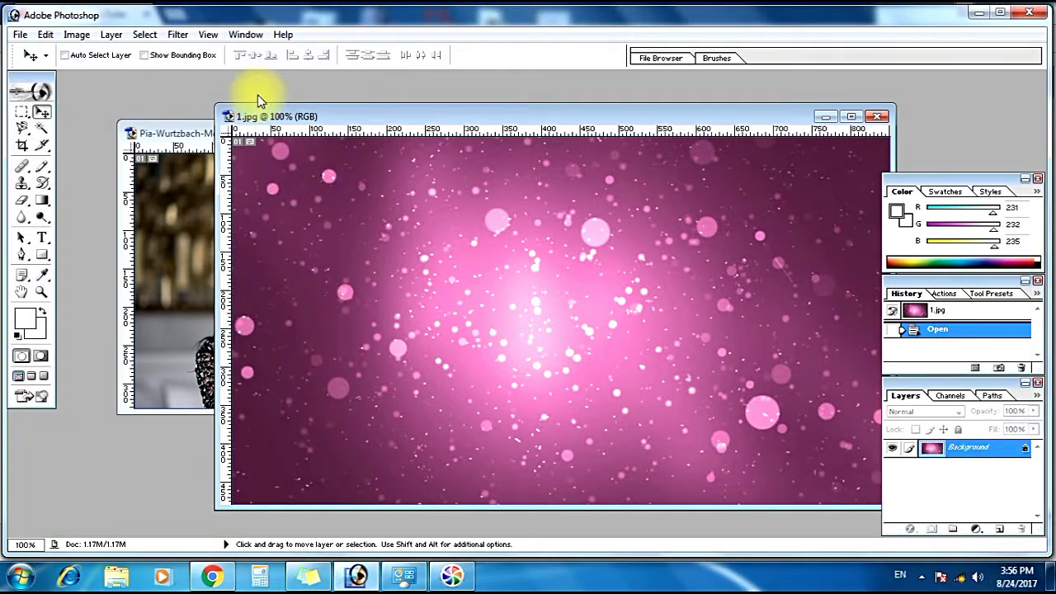
left_click_drag(27, 82, 31, 83)
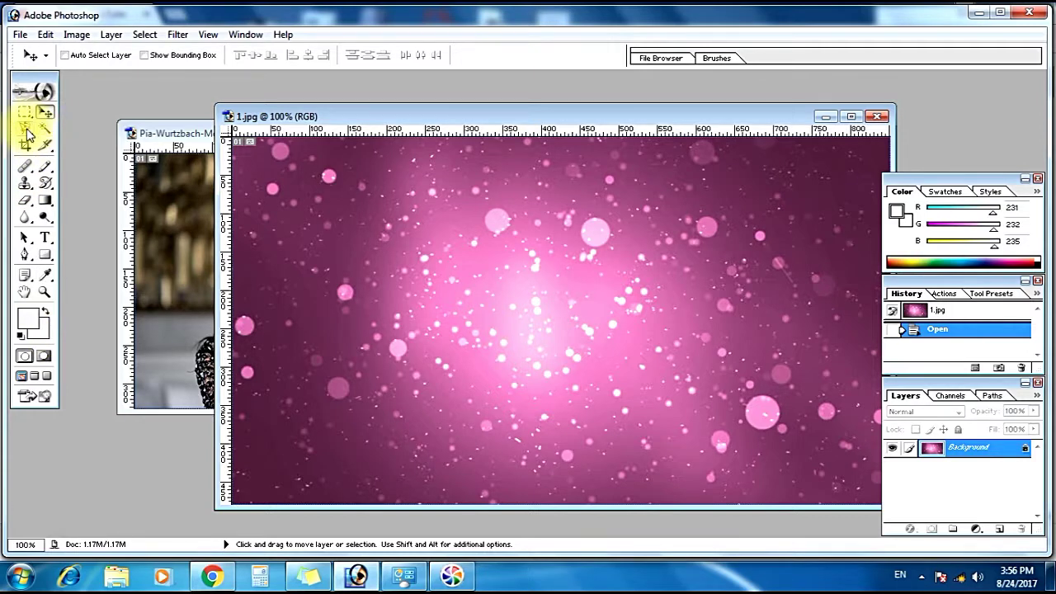
Pick the Polygonal Lasso Tool and bring the woman's photo in front.
left_click(27, 132)
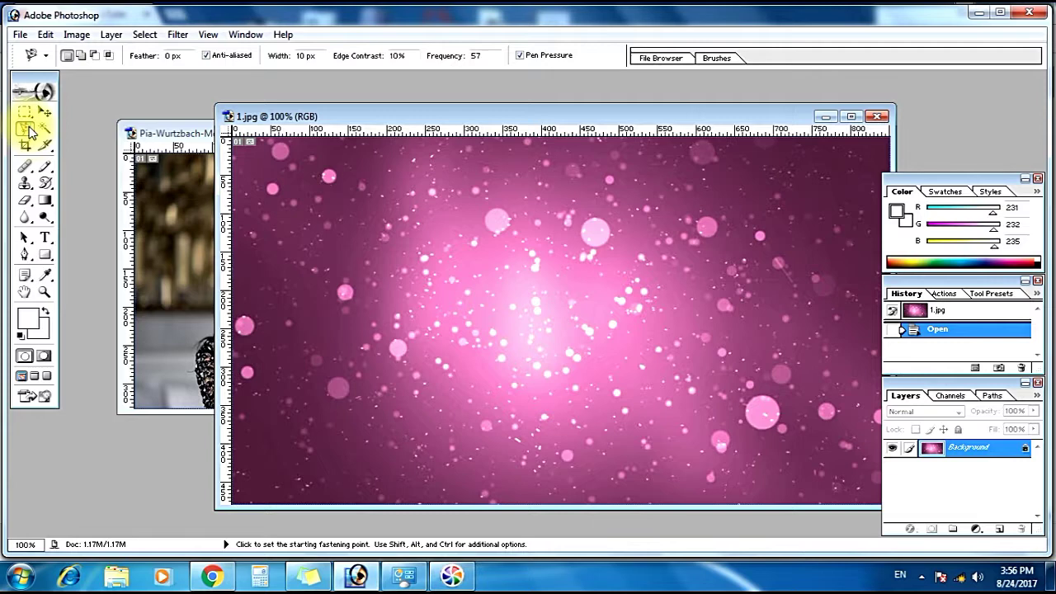
left_click(29, 132)
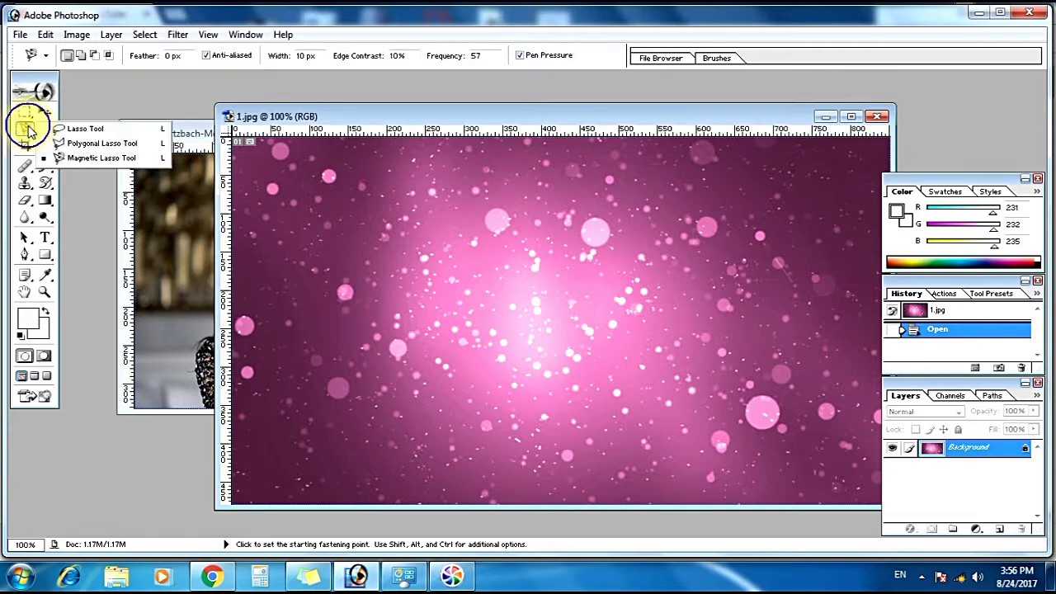
left_click(91, 145)
left_click(165, 130)
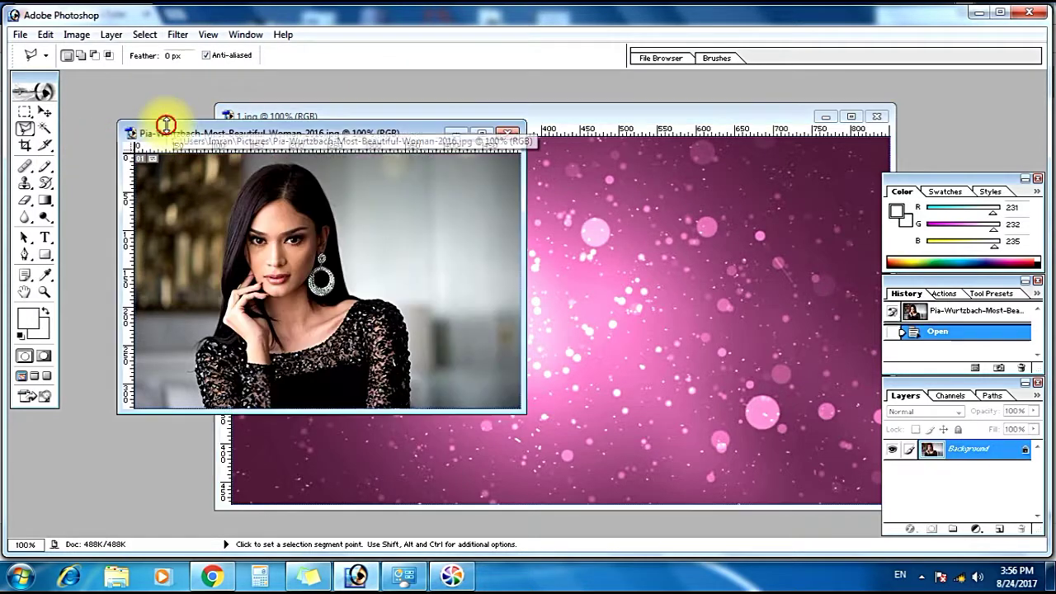
Trace a polygonal outline around the woman and paste her into 1.jpg as Layer 1.
left_click(212, 326)
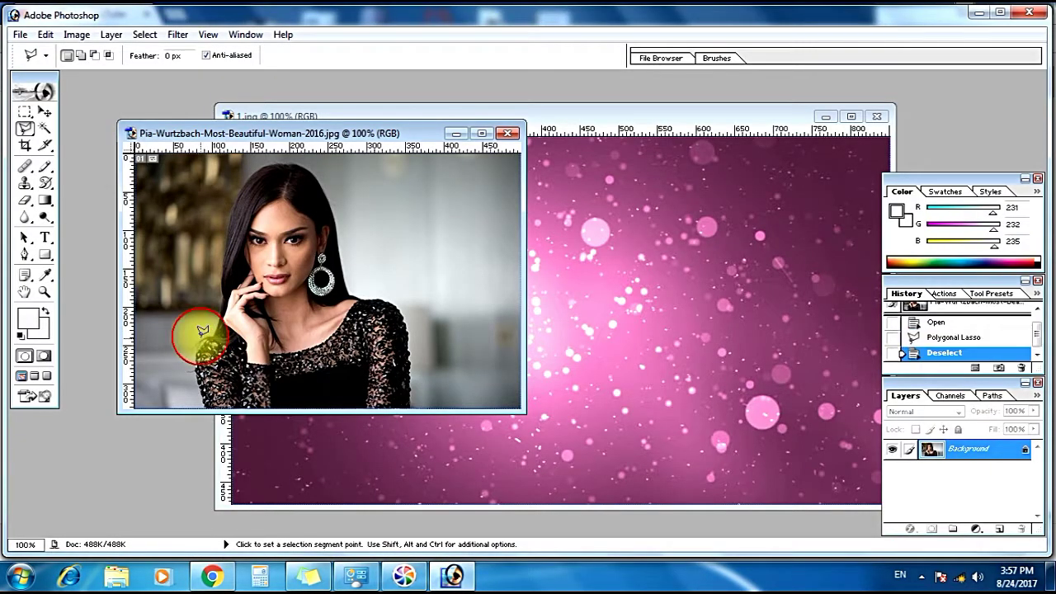
left_click(399, 311)
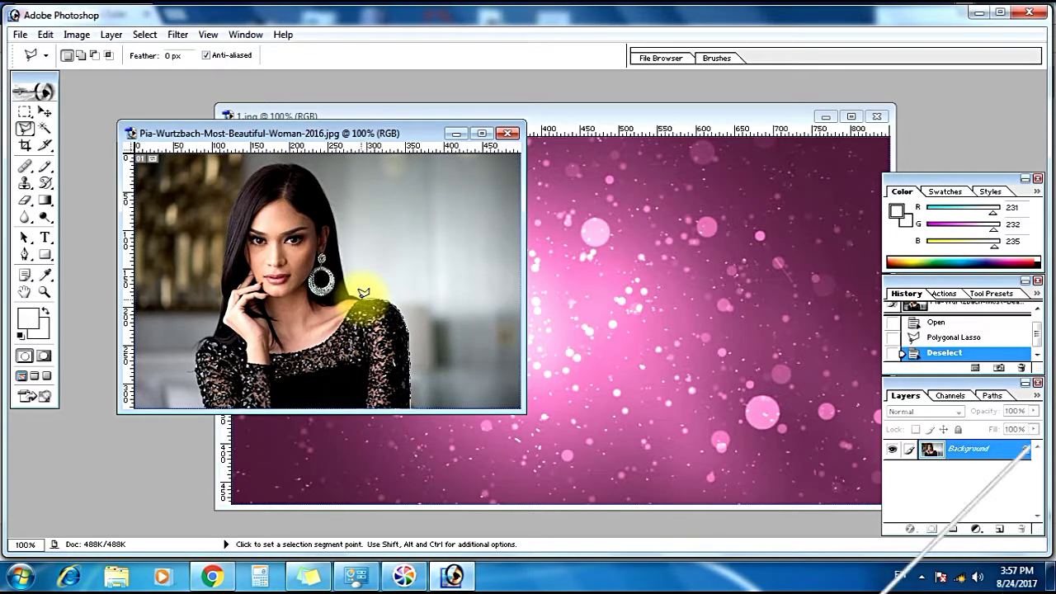
left_click(355, 288)
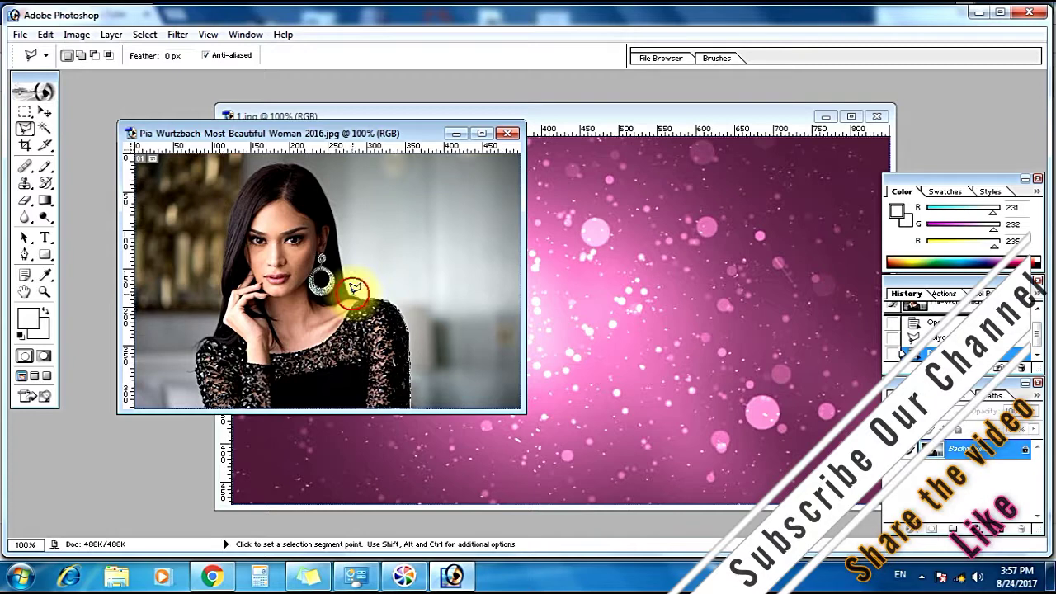
left_click(338, 238)
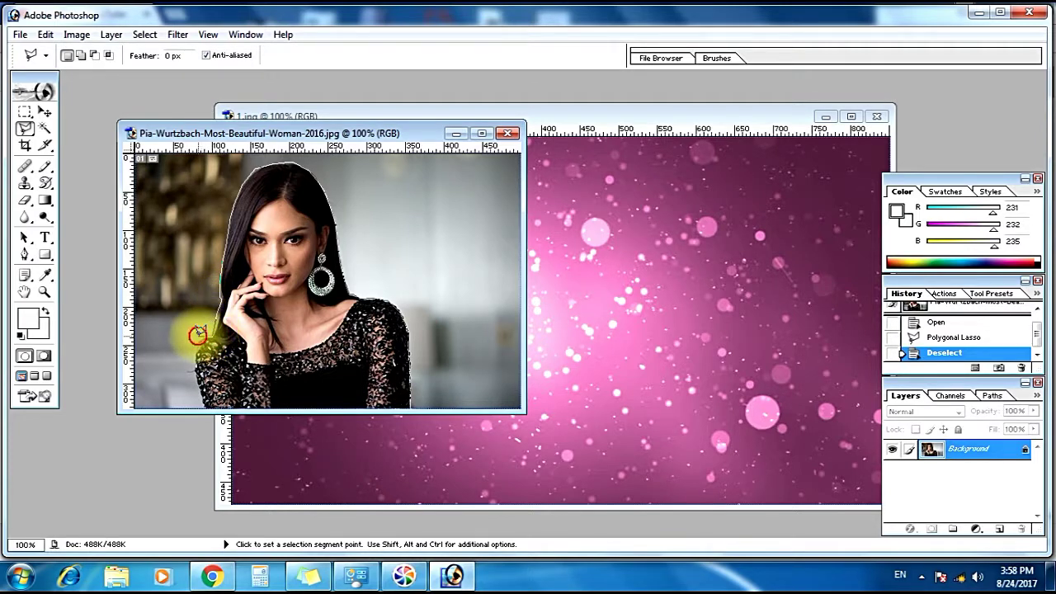
left_click(195, 342)
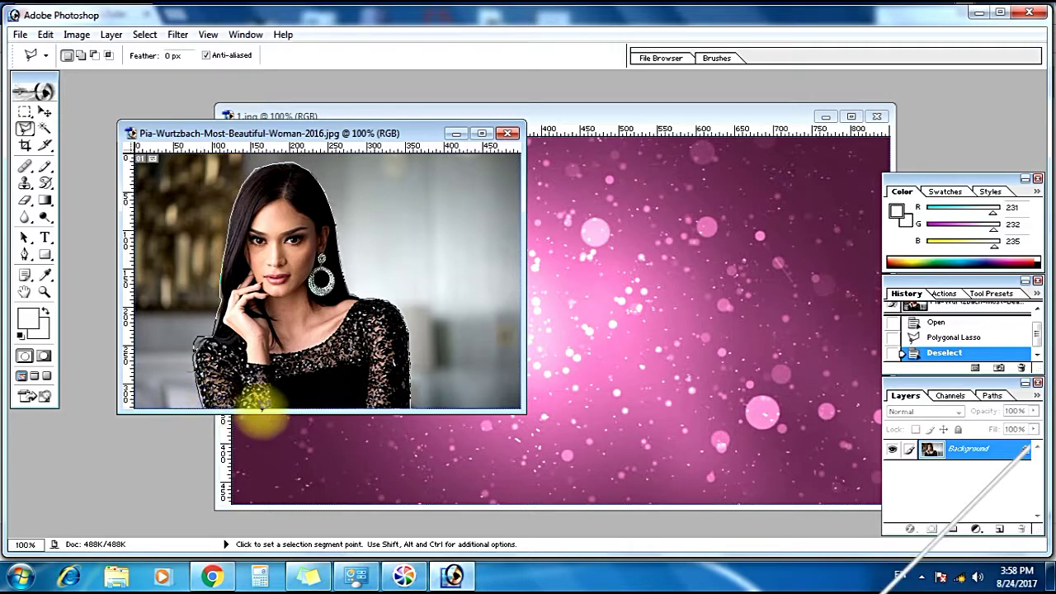
left_click(411, 406)
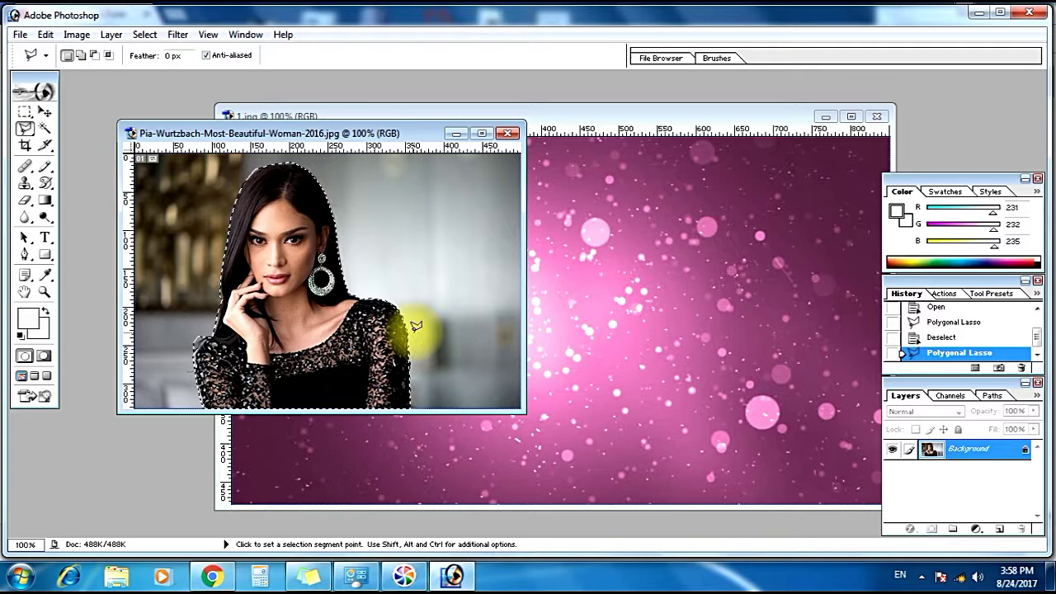
left_click(621, 114)
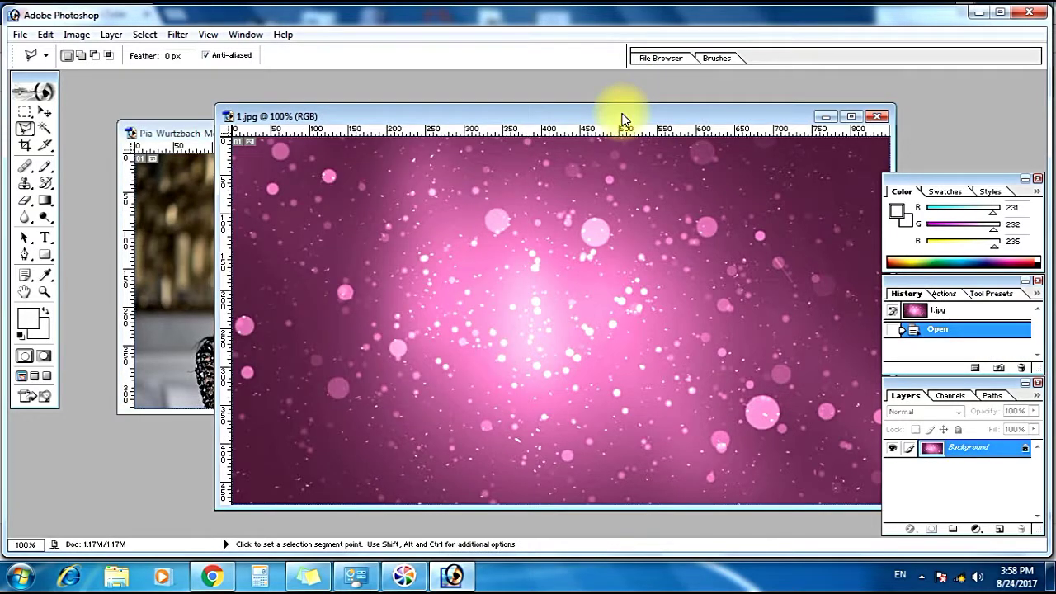
key("ctrl+v")
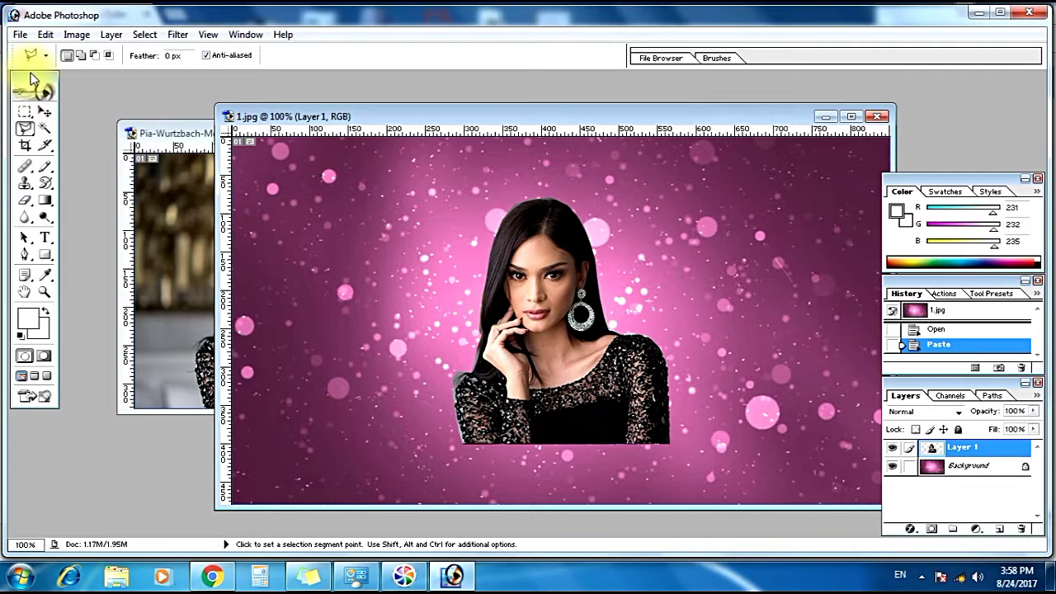
Choose the Magic Wand Tool with tolerance 32 and Contiguous on.
left_click(46, 130)
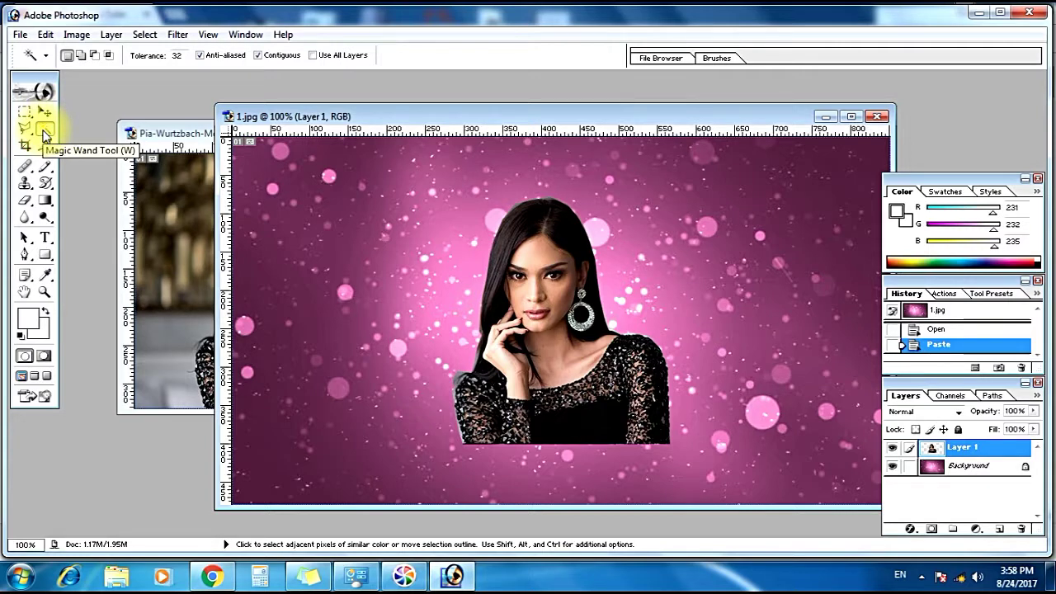
Delete the leftover background above and beside the woman's head.
left_click(516, 205)
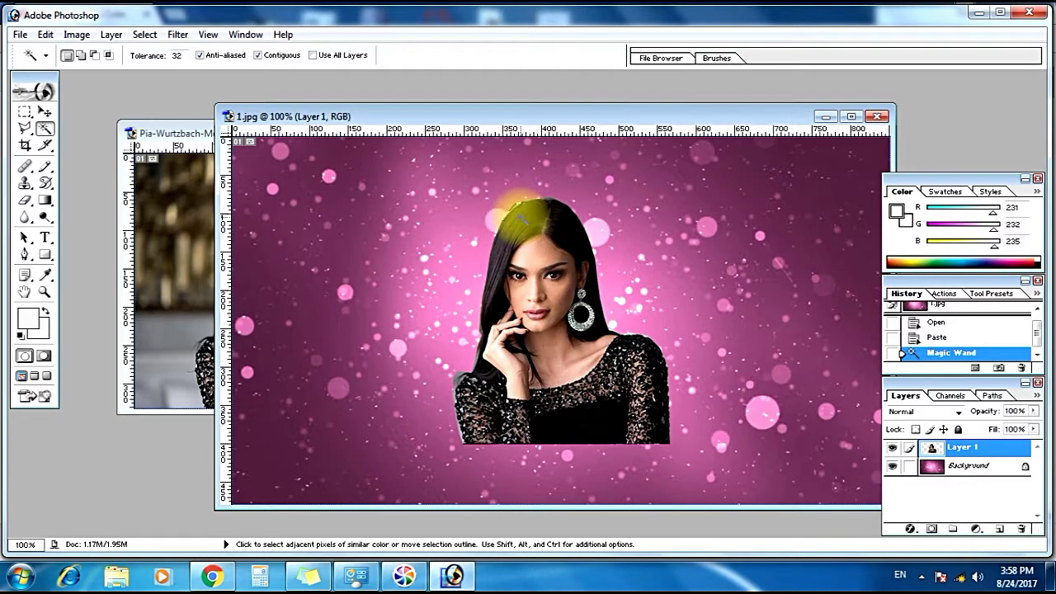
key("Delete")
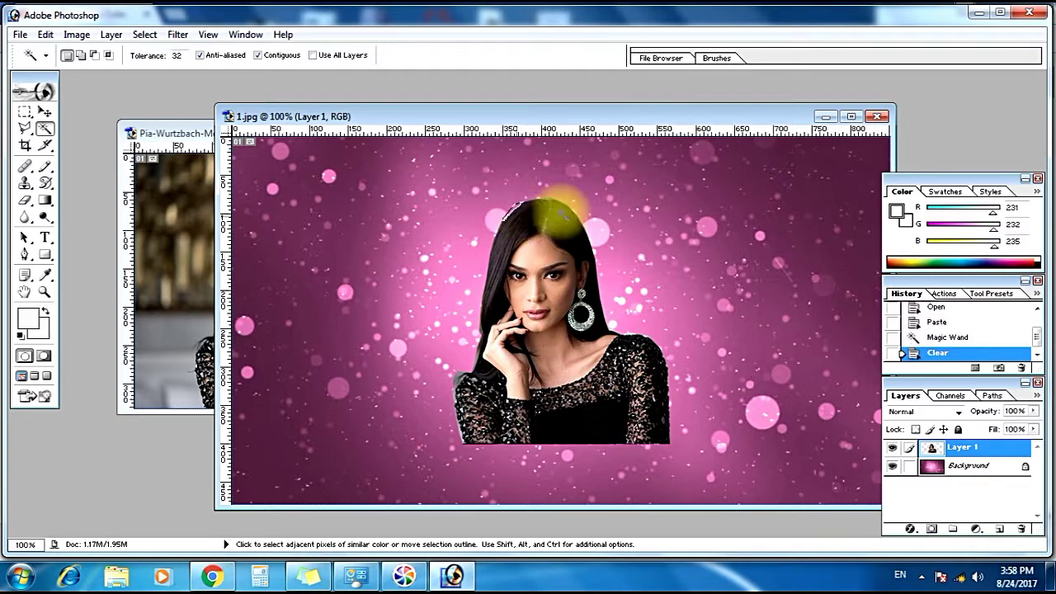
left_click(544, 198)
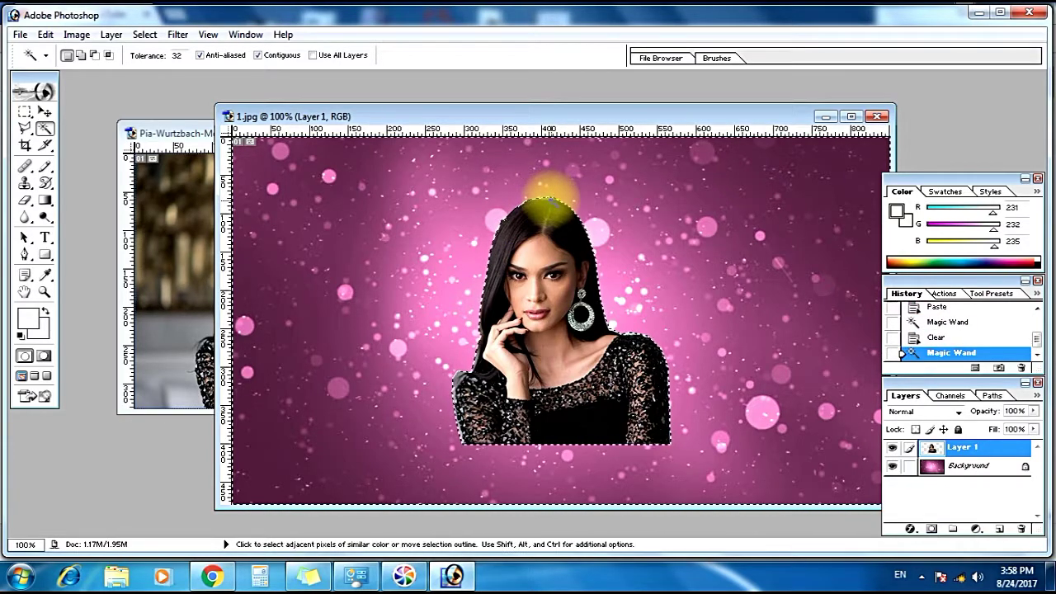
left_click(548, 198)
key("ctrl+d")
left_click(550, 198)
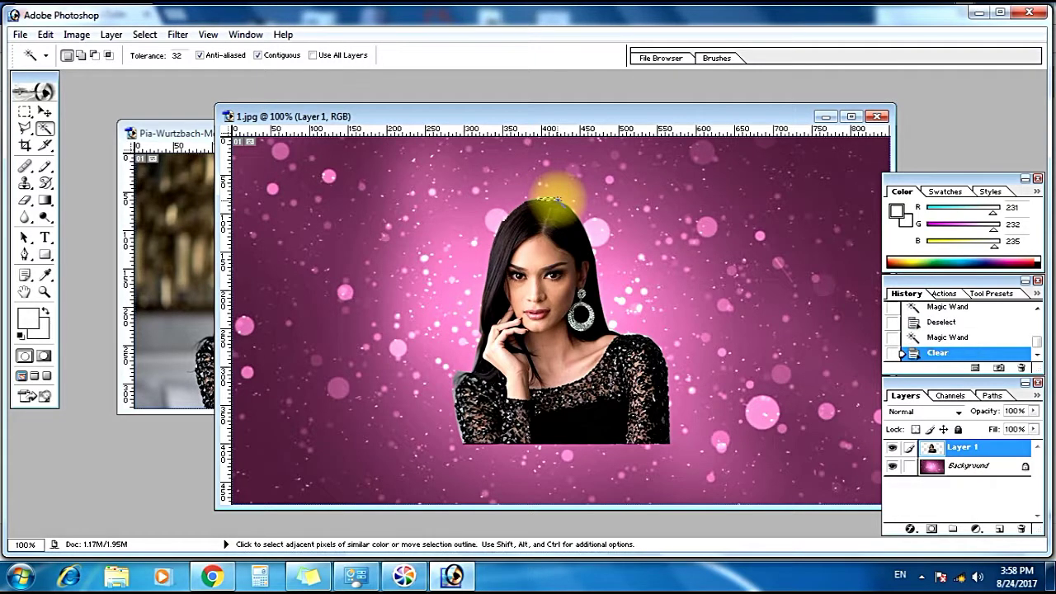
Select and delete the leftover fringe beside her arm.
left_click(437, 266)
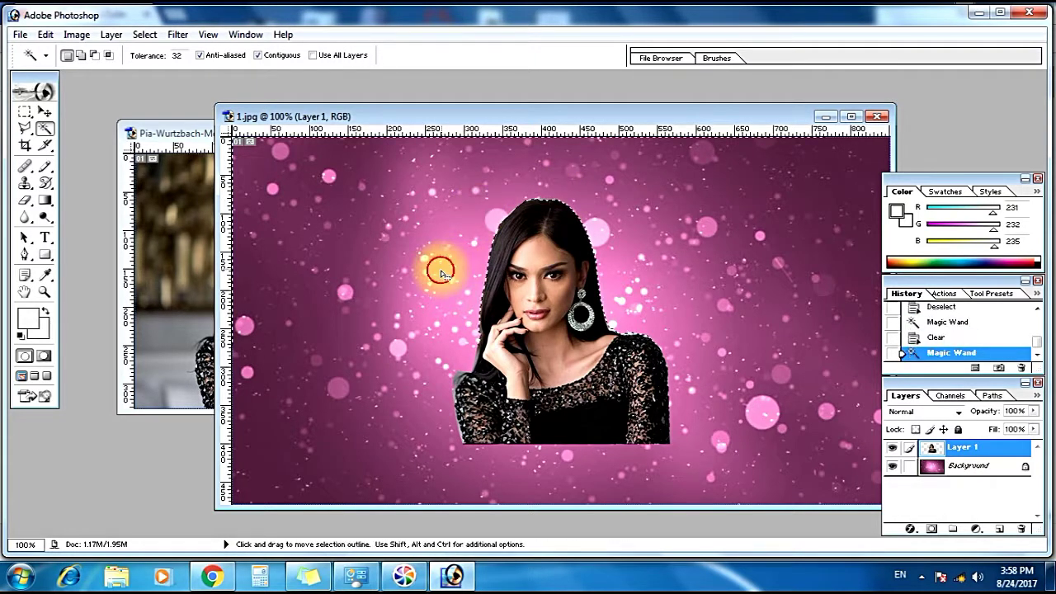
left_click(458, 380)
left_click(458, 380)
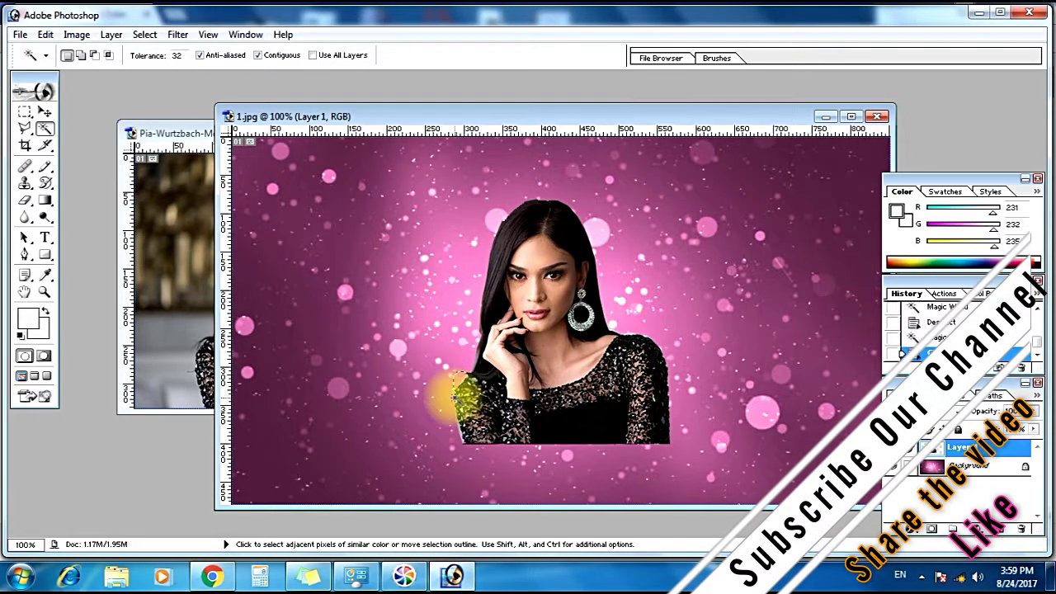
left_click(458, 401)
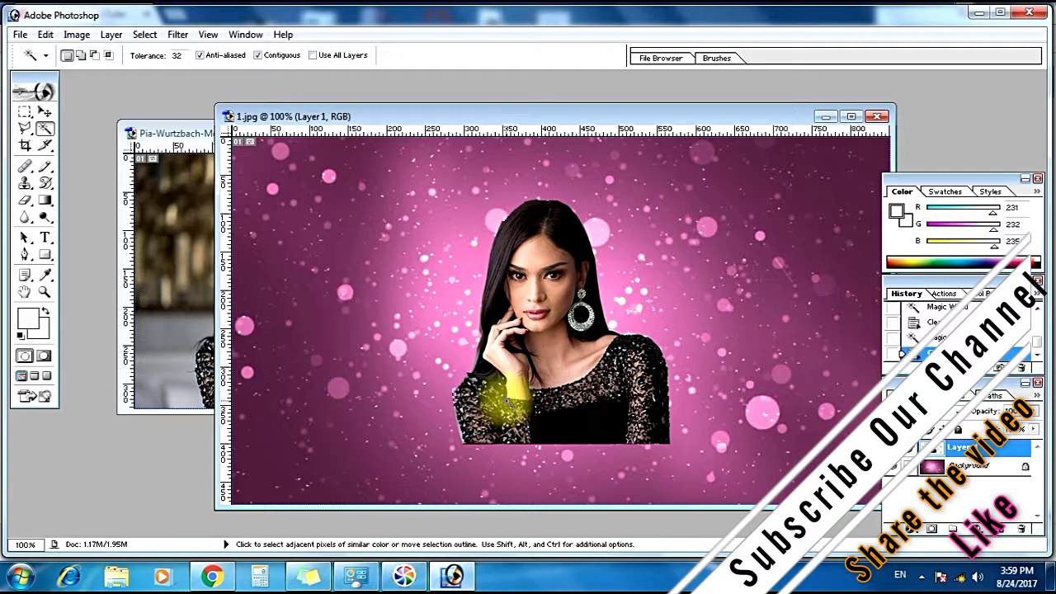
left_click(459, 419)
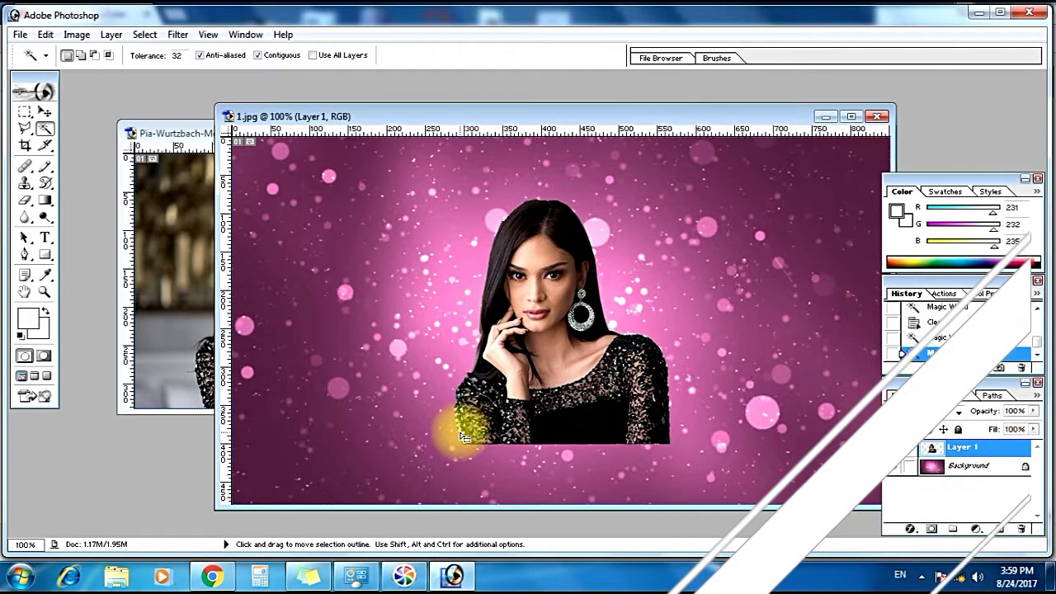
left_click(460, 435)
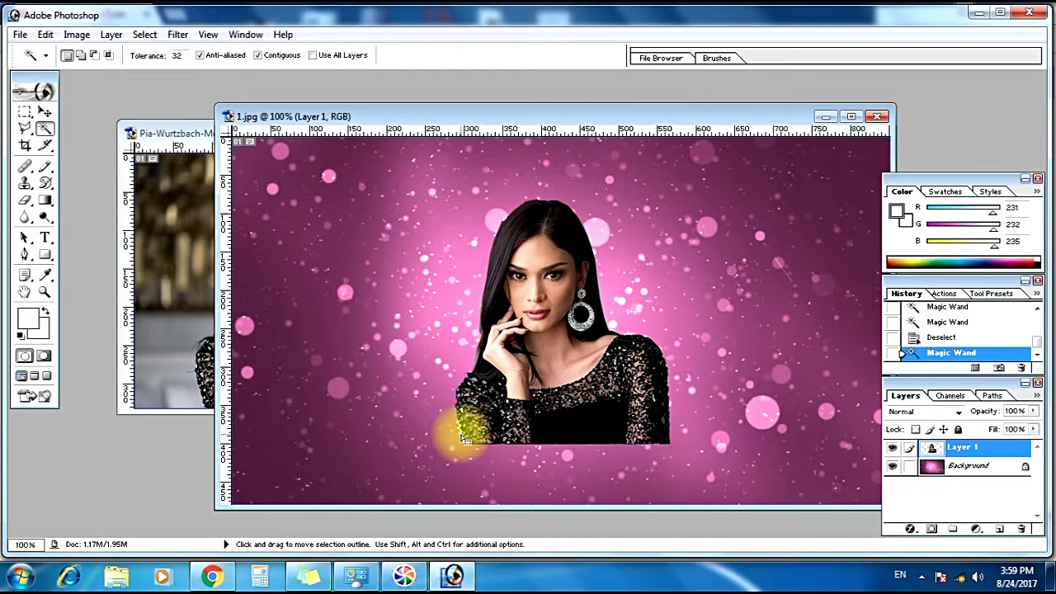
key("ctrl+d")
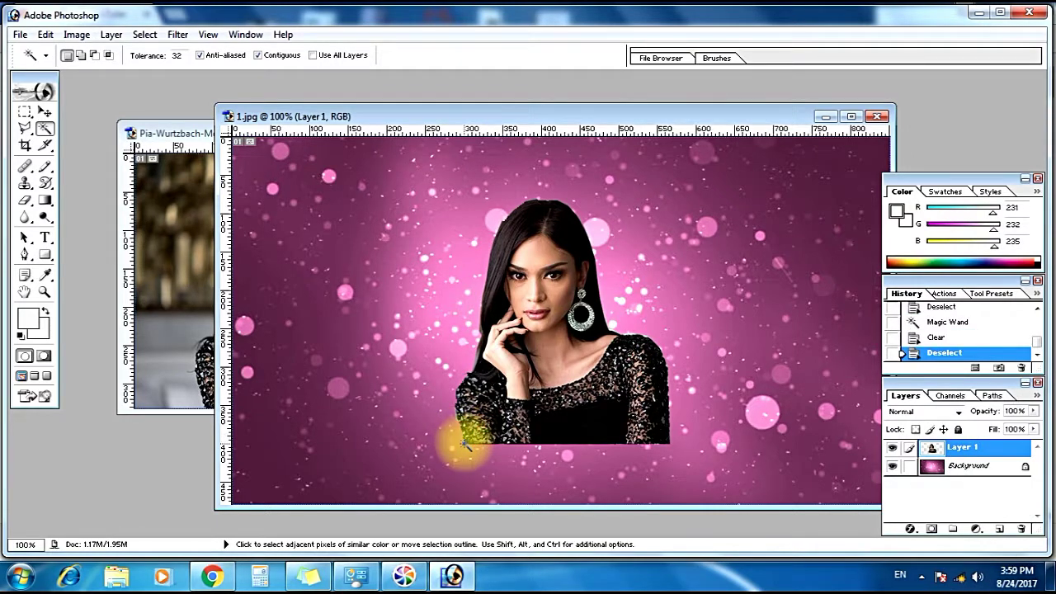
left_click(458, 420)
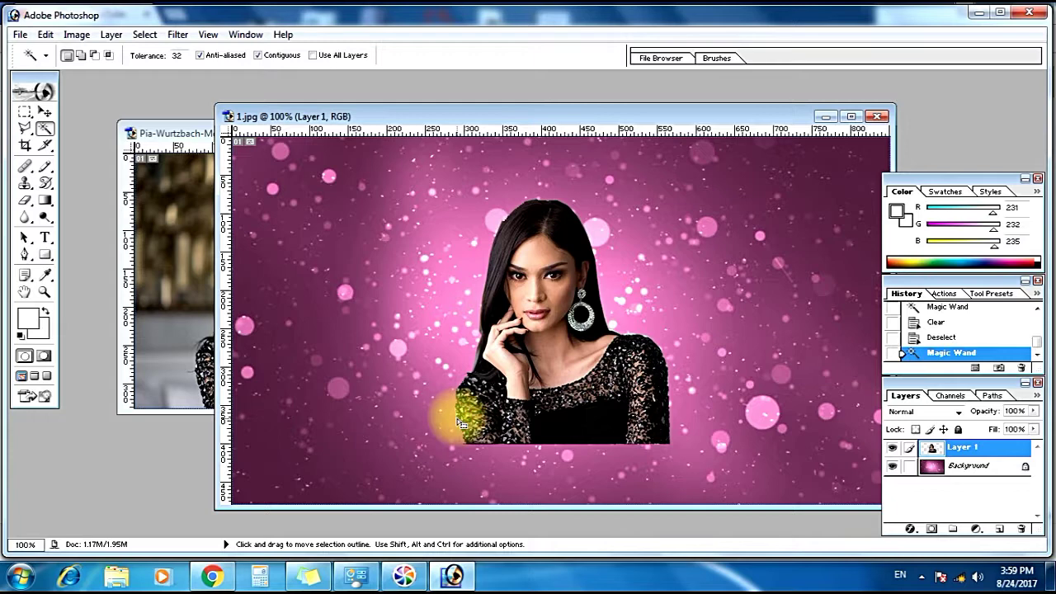
key("Delete")
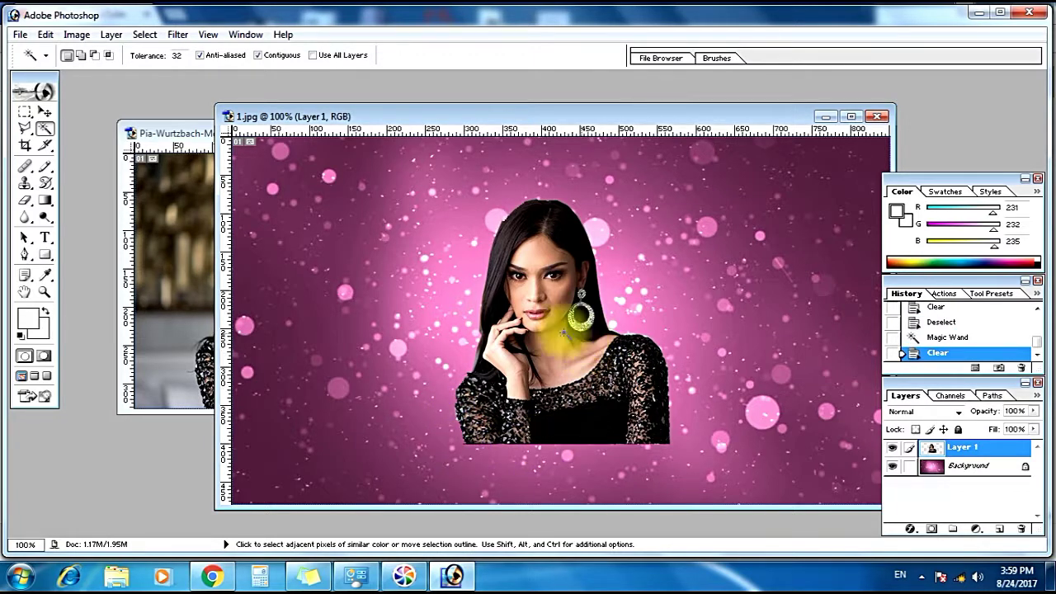
left_click(459, 411)
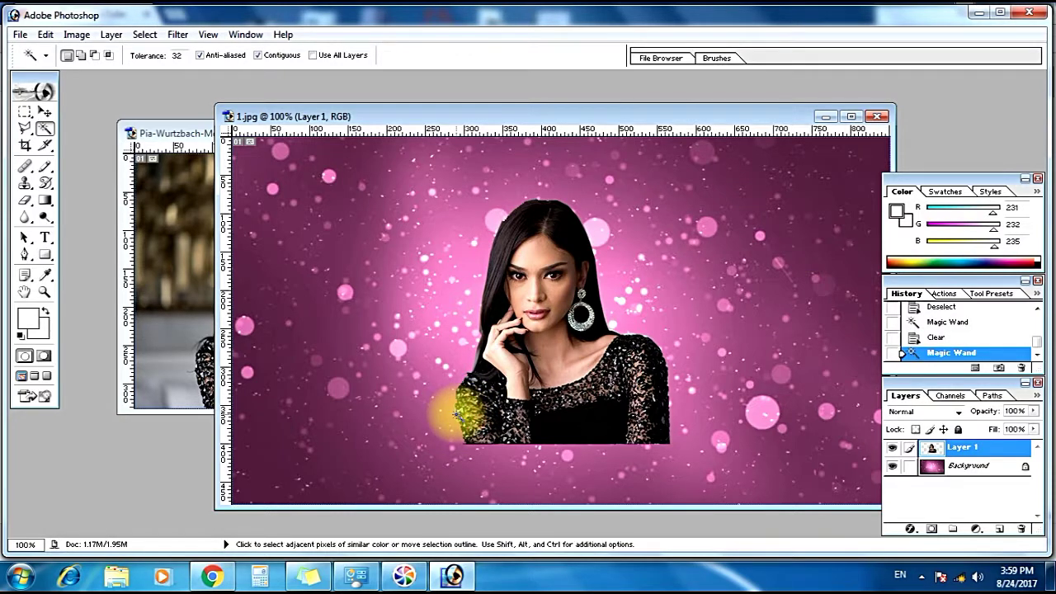
Delete the background patches along her left hair edge.
left_click(493, 231)
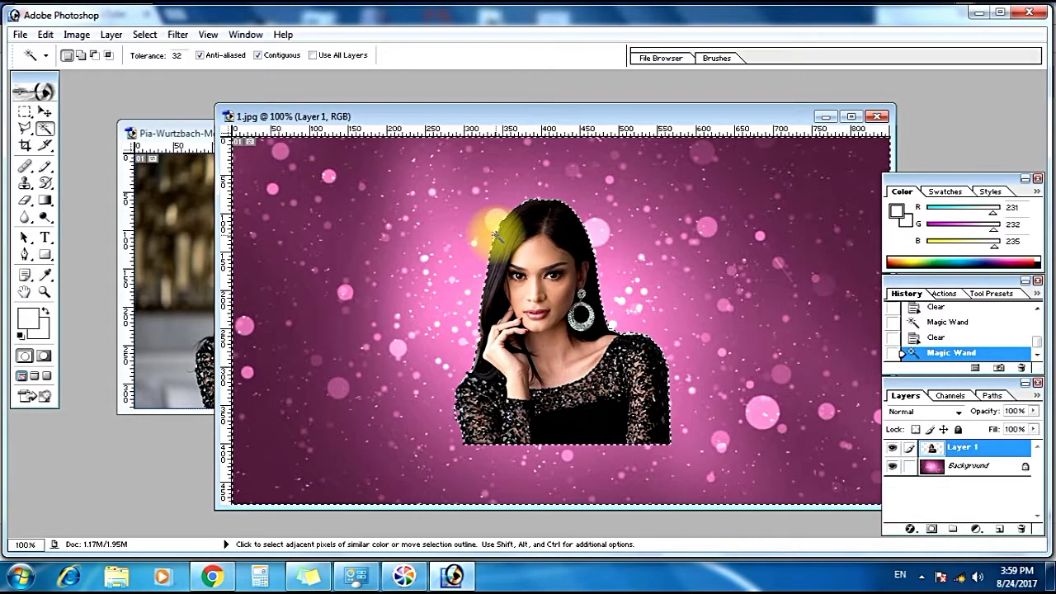
key("Delete")
left_click(493, 235)
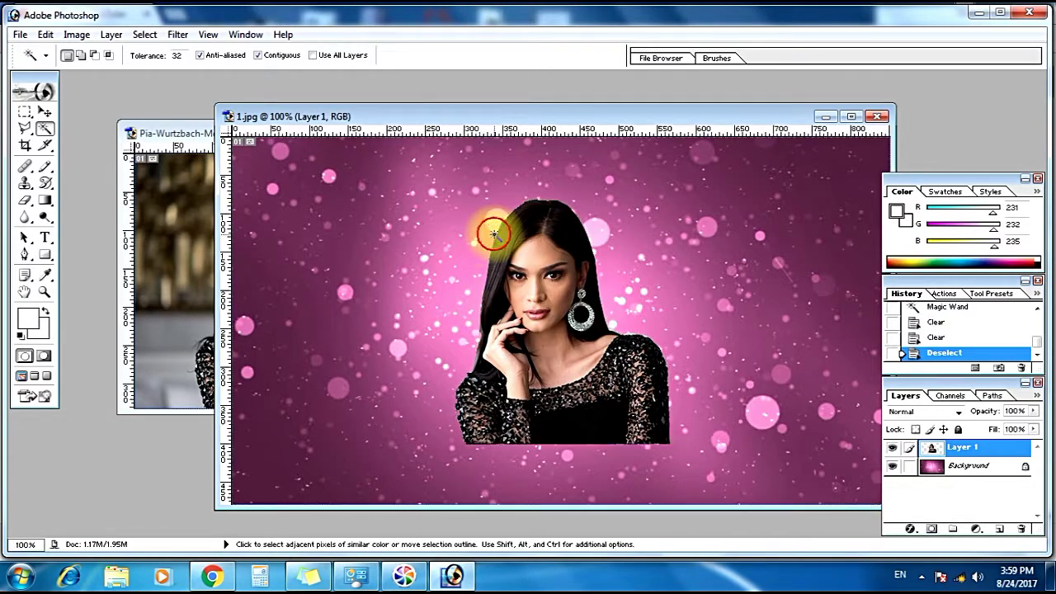
left_click(492, 233)
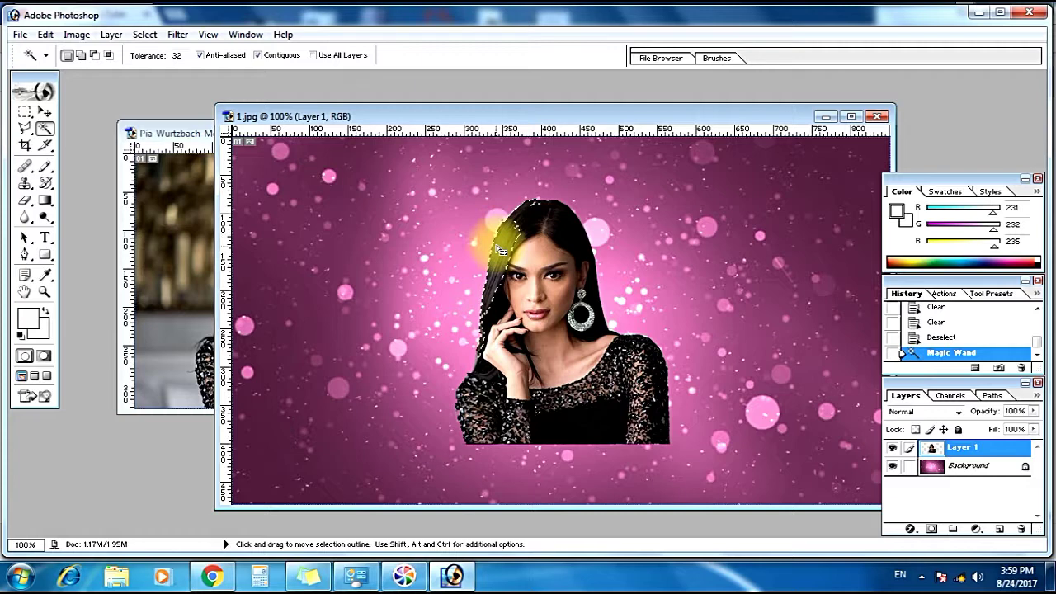
key("ctrl+d")
left_click(489, 244)
left_click(489, 244)
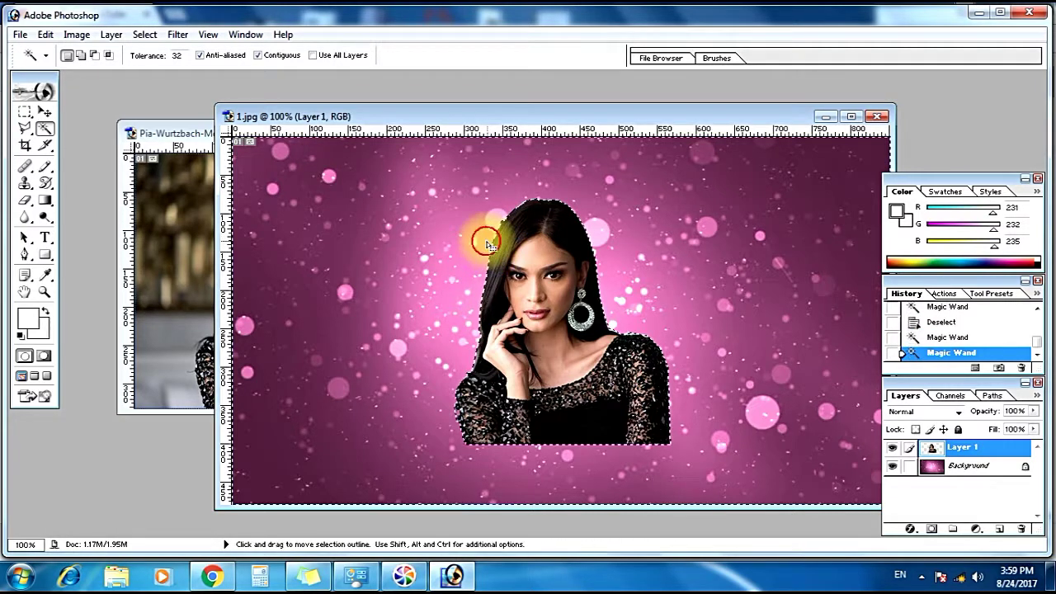
key("ctrl+d")
left_click(442, 242)
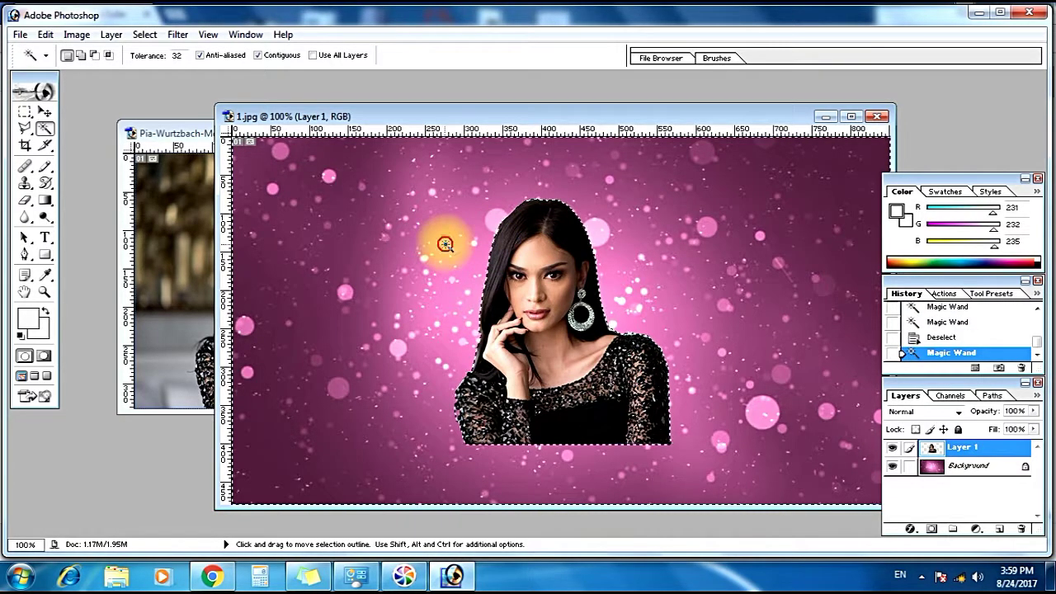
key("ctrl+d")
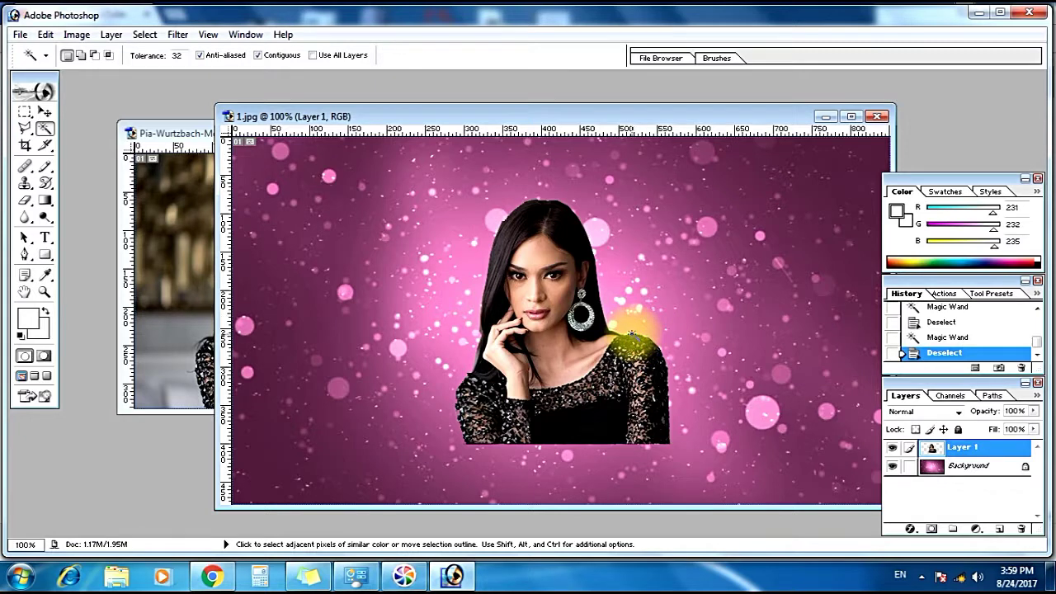
Delete the leftover fringe along her shoulder edge.
left_click(630, 333)
key("Delete")
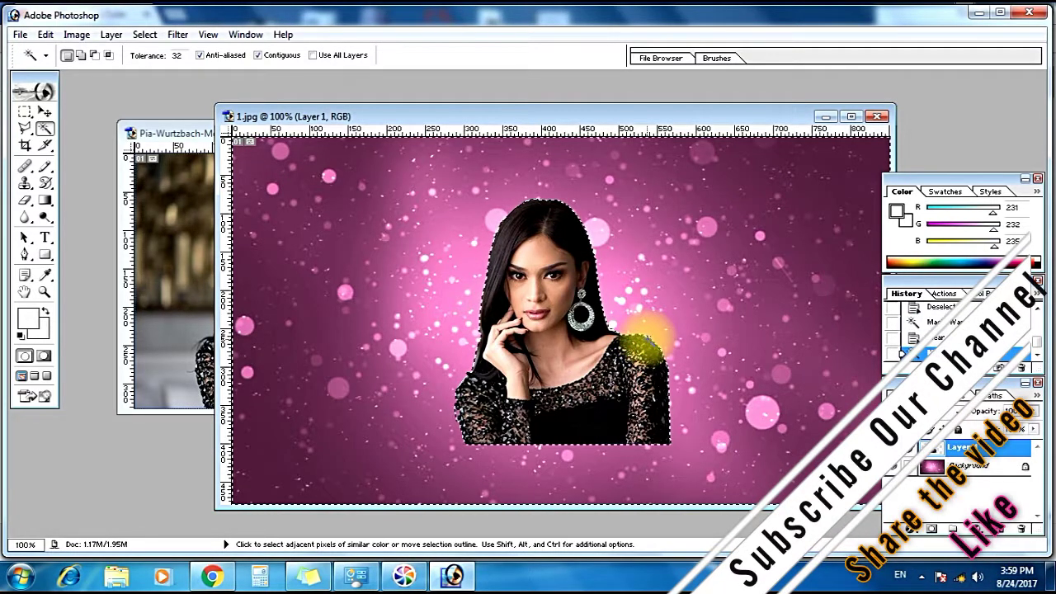
key("Delete")
left_click(648, 334)
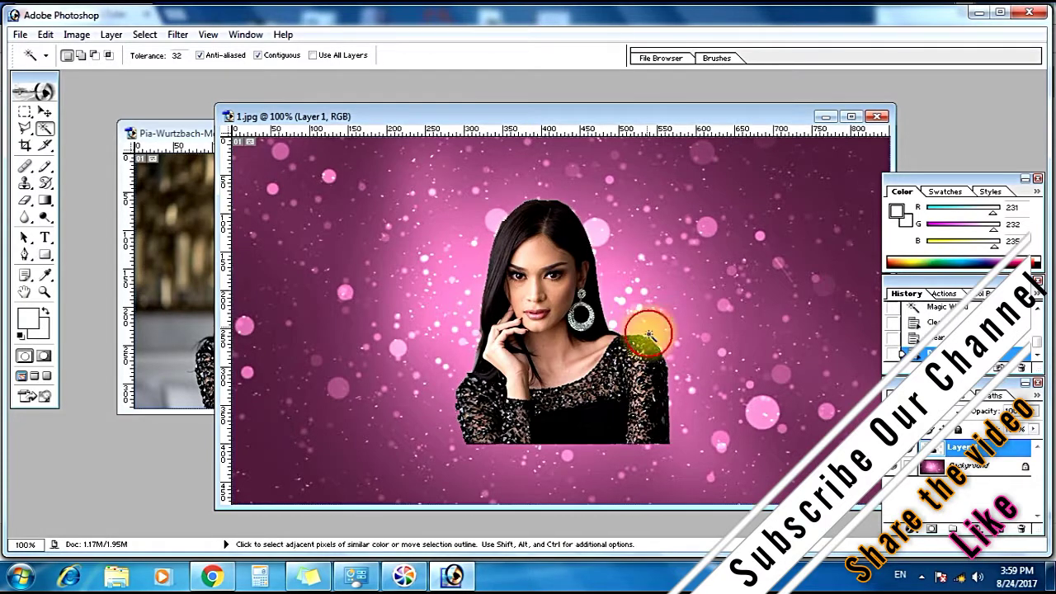
left_click(649, 340)
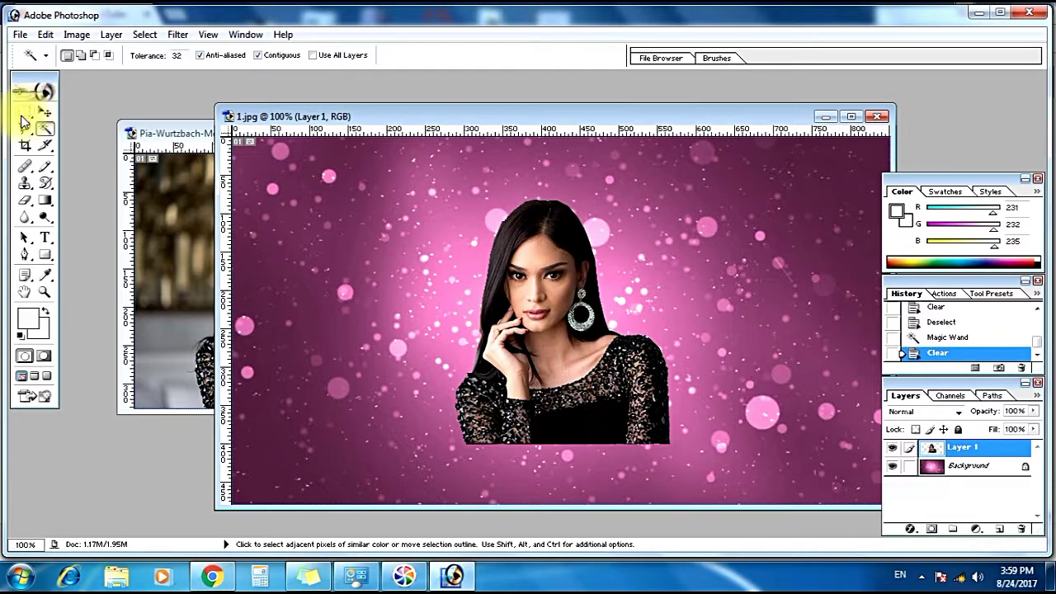
Draw a rectangular marquee around the woman and right-click it for the context menu.
left_click(24, 113)
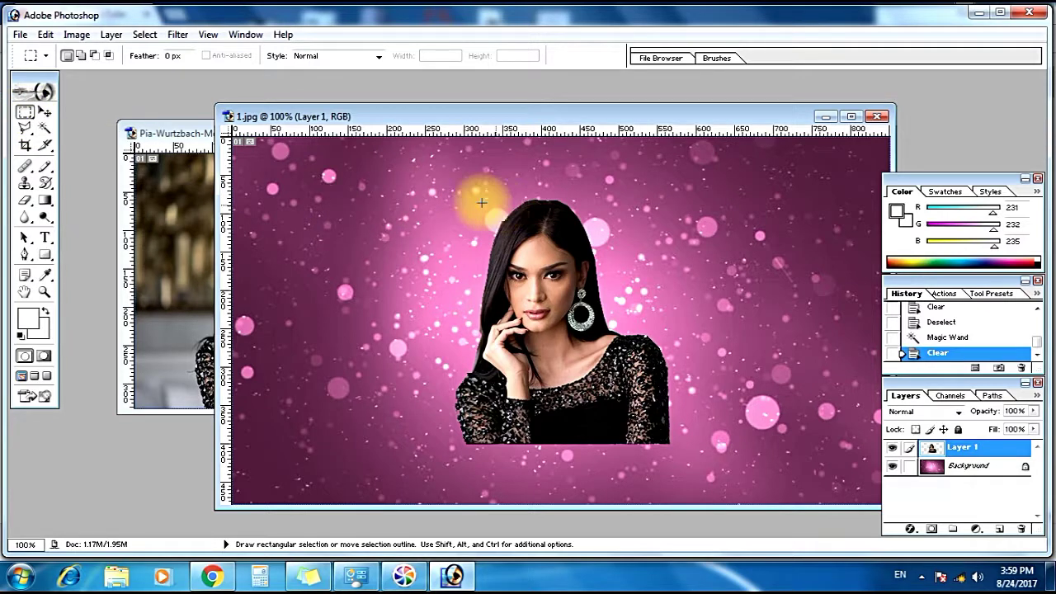
left_click_drag(466, 204, 687, 450)
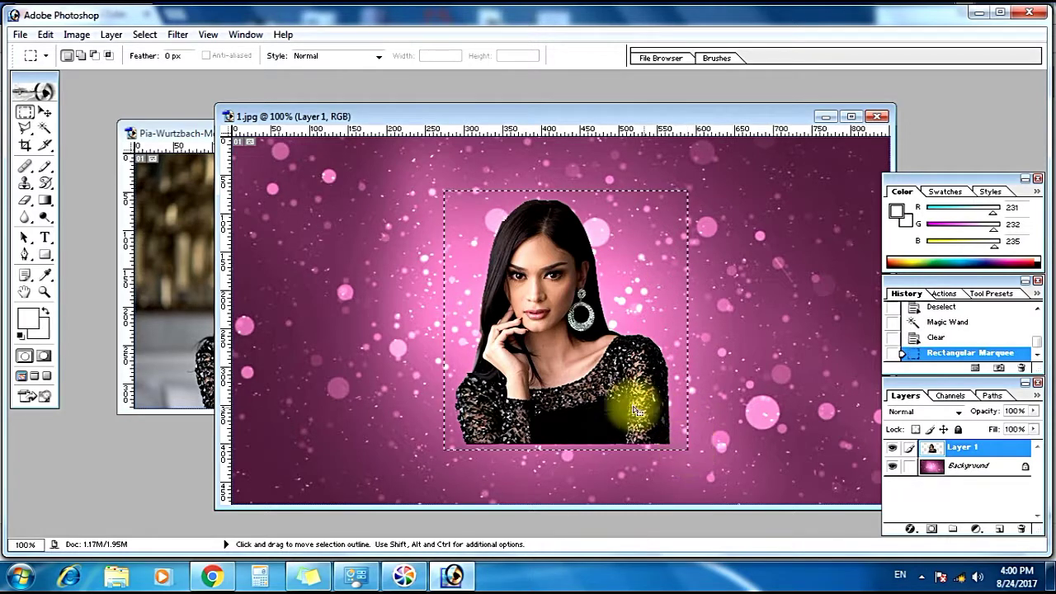
right_click(634, 412)
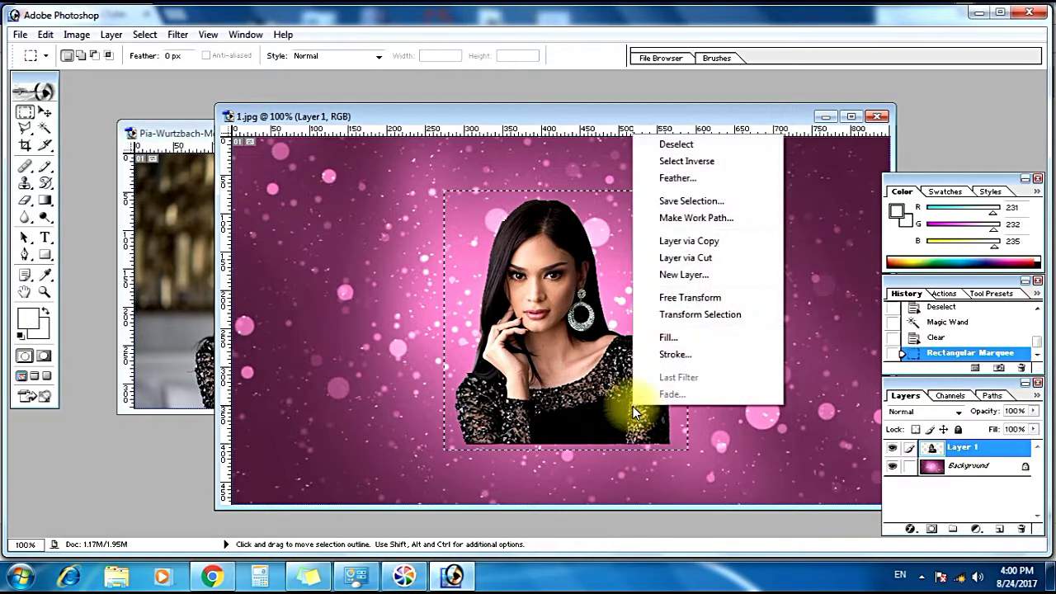
Free Transform the woman to about 140% width and 126% height, commit, and deselect.
left_click(699, 298)
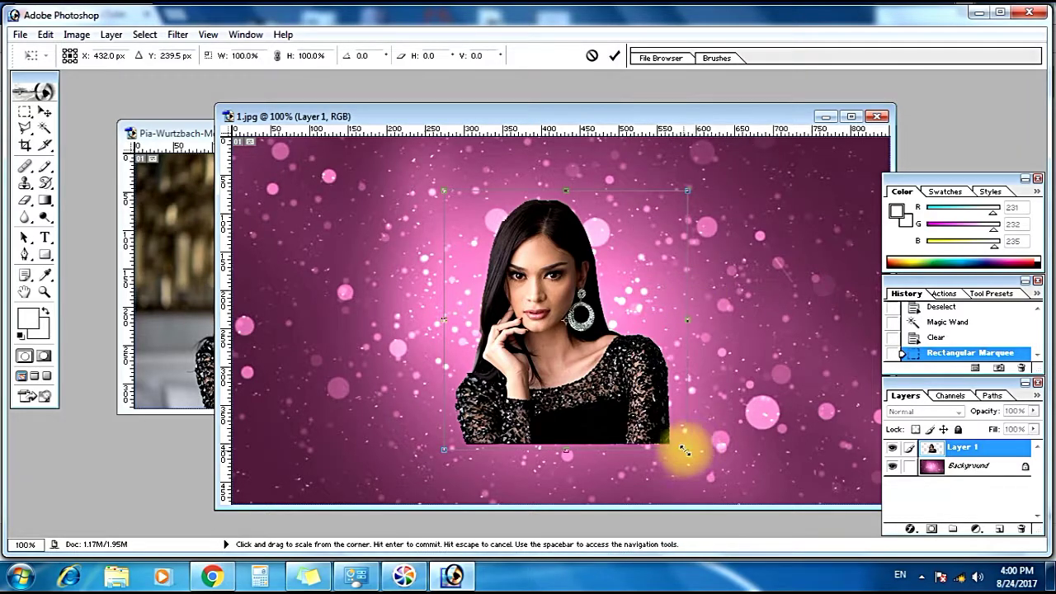
left_click_drag(687, 448, 730, 466)
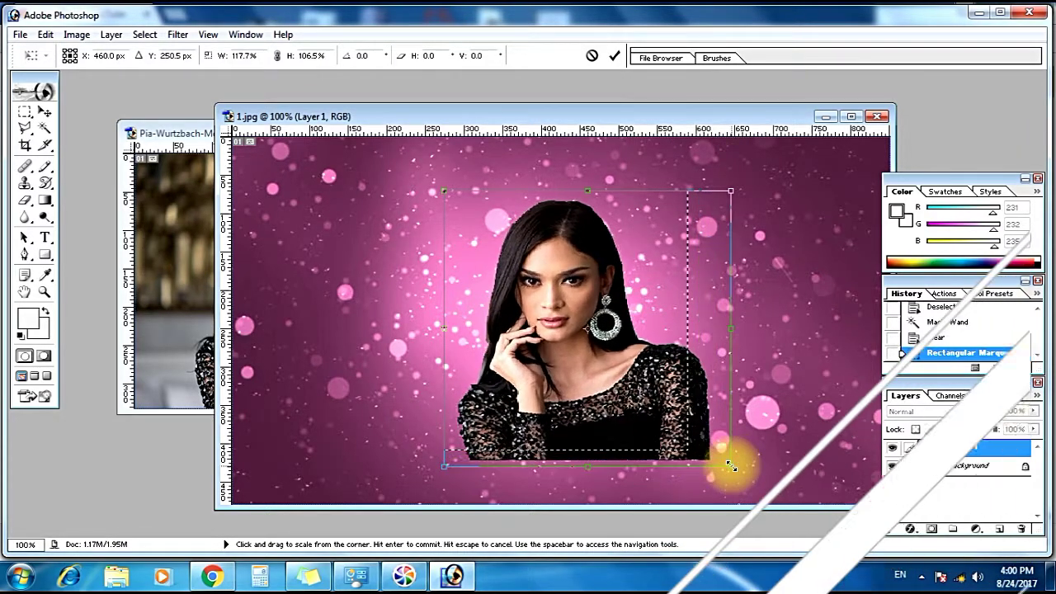
left_click_drag(596, 389, 585, 424)
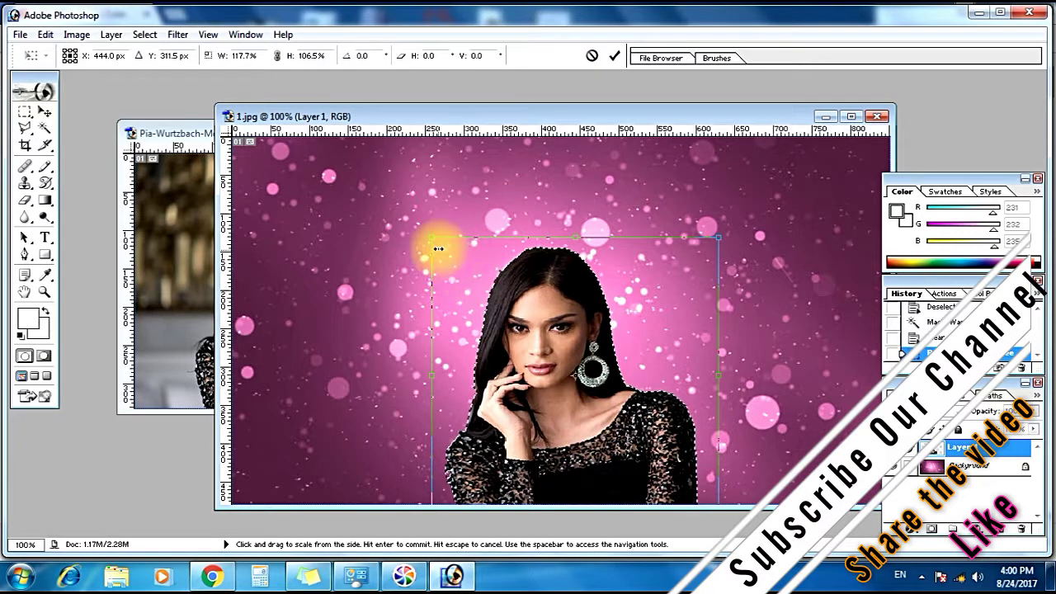
left_click_drag(431, 239, 427, 188)
left_click_drag(430, 350, 398, 349)
left_click_drag(719, 350, 738, 347)
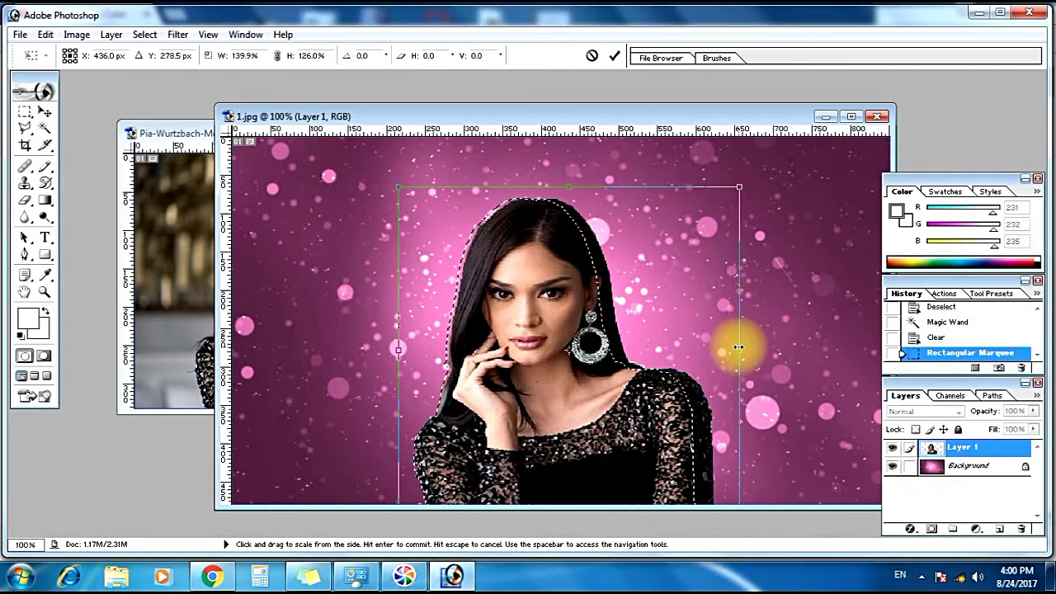
left_click(615, 55)
key("ctrl+d")
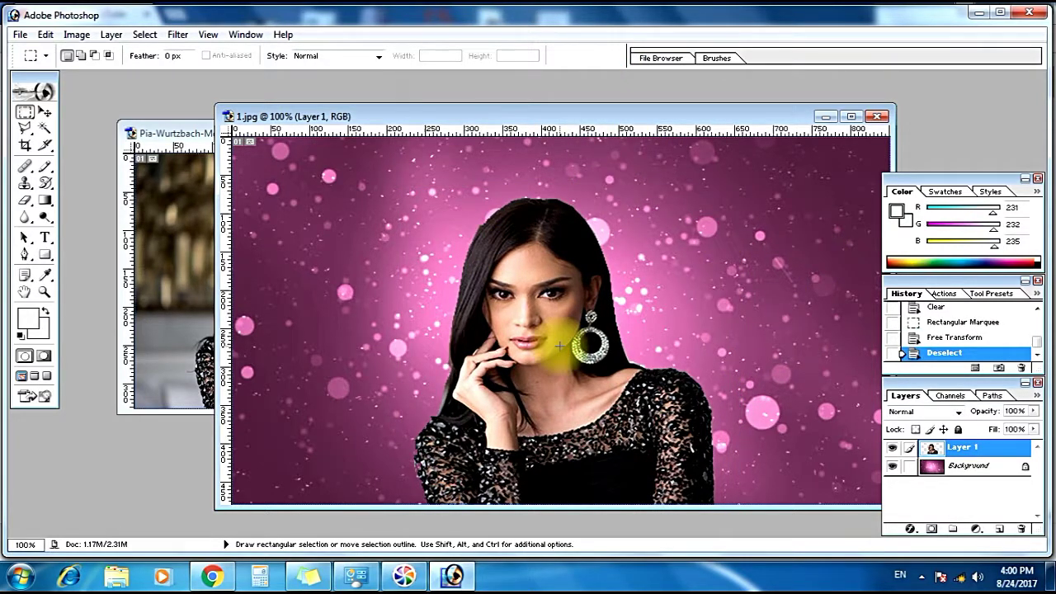
Drag Layer 1 with the Move tool so the woman sits at the canvas's right edge.
left_click(44, 110)
left_click_drag(507, 319, 541, 312)
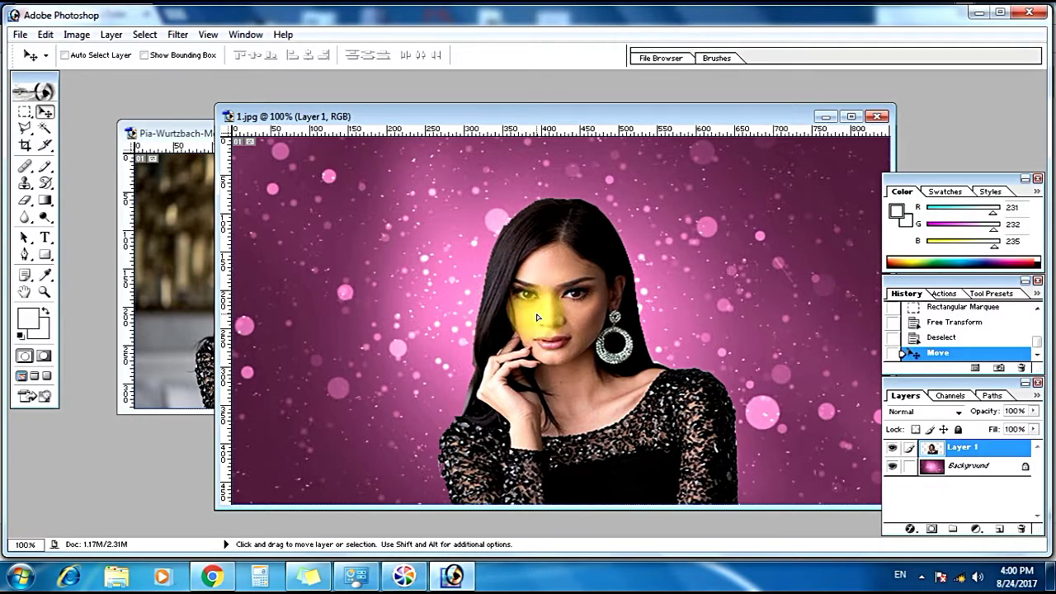
left_click_drag(559, 115, 466, 108)
left_click_drag(496, 307, 632, 317)
left_click(60, 164)
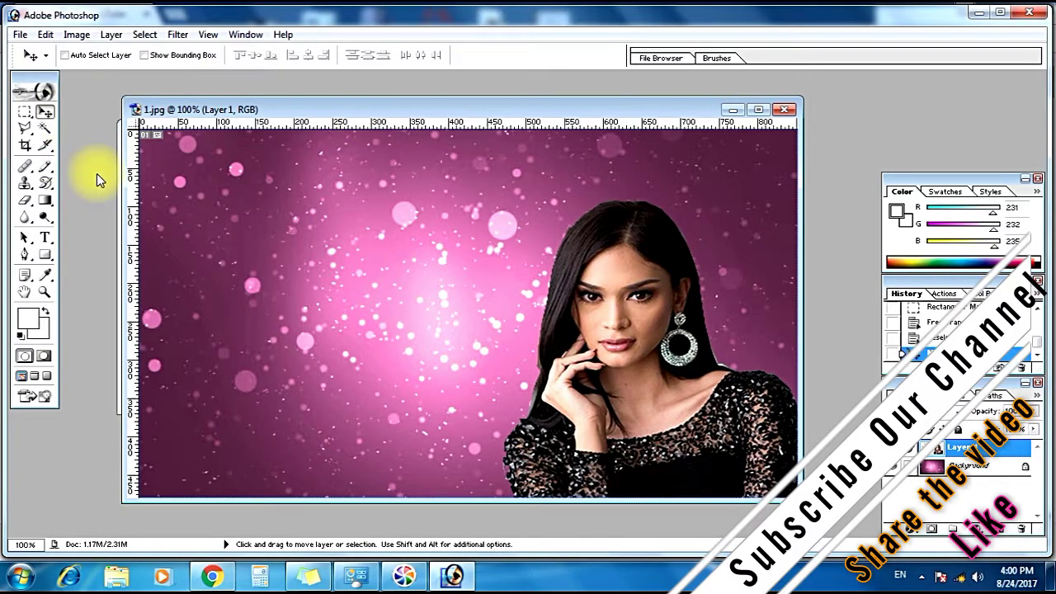